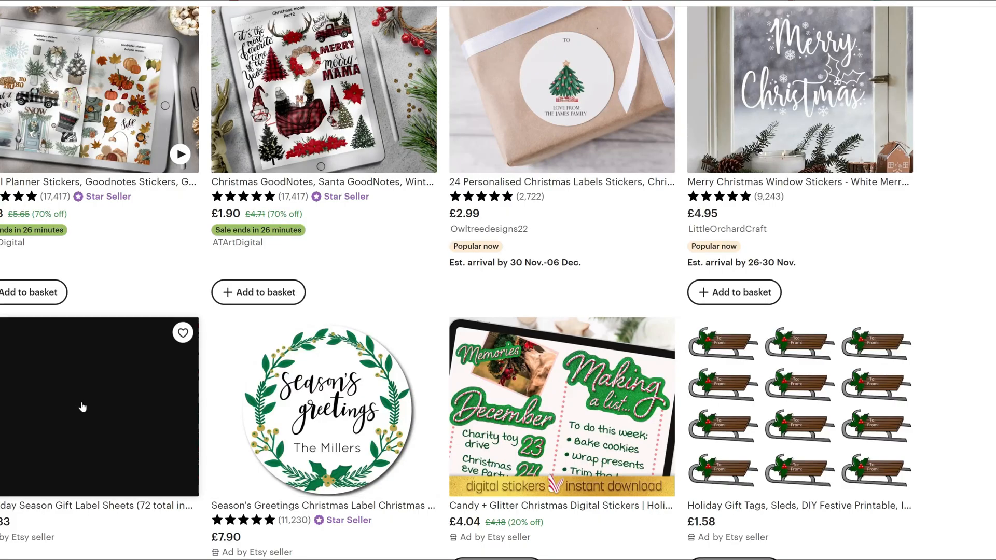
# - Open the Etsy listing for 5 Holiday Season Gift Label Sheets and examine the label dimensions in its description
pyautogui.click(278, 301)
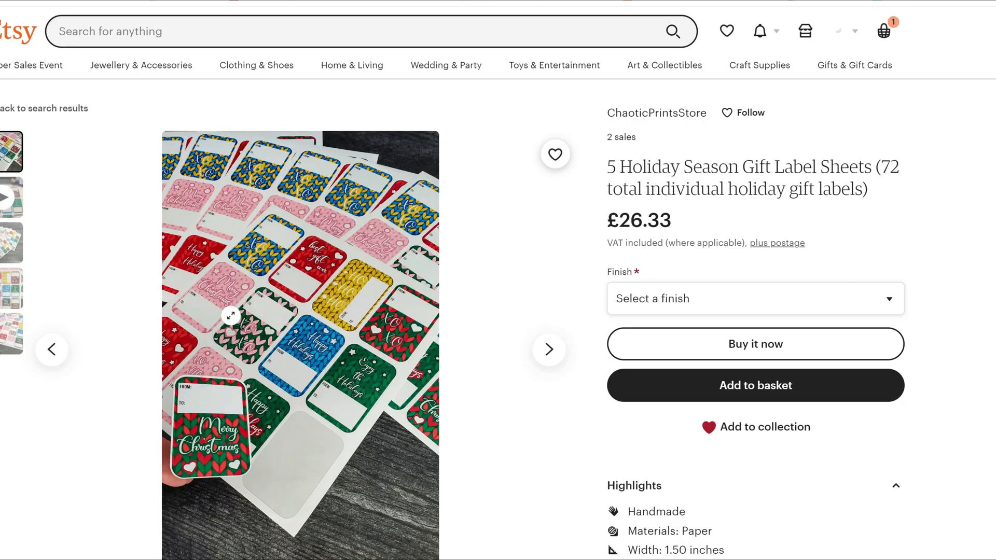
pyautogui.scroll(-3, 597, 481)
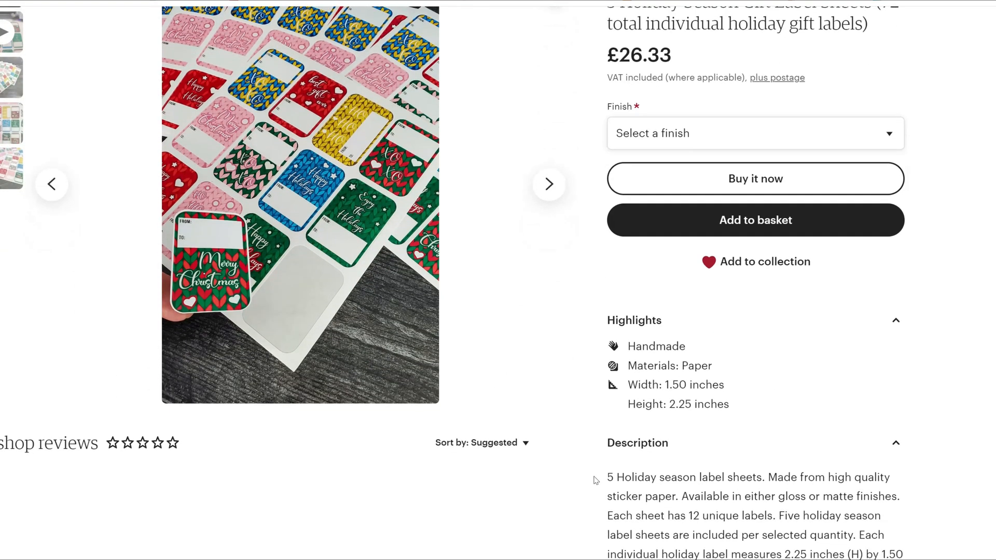
pyautogui.scroll(-3, 596, 481)
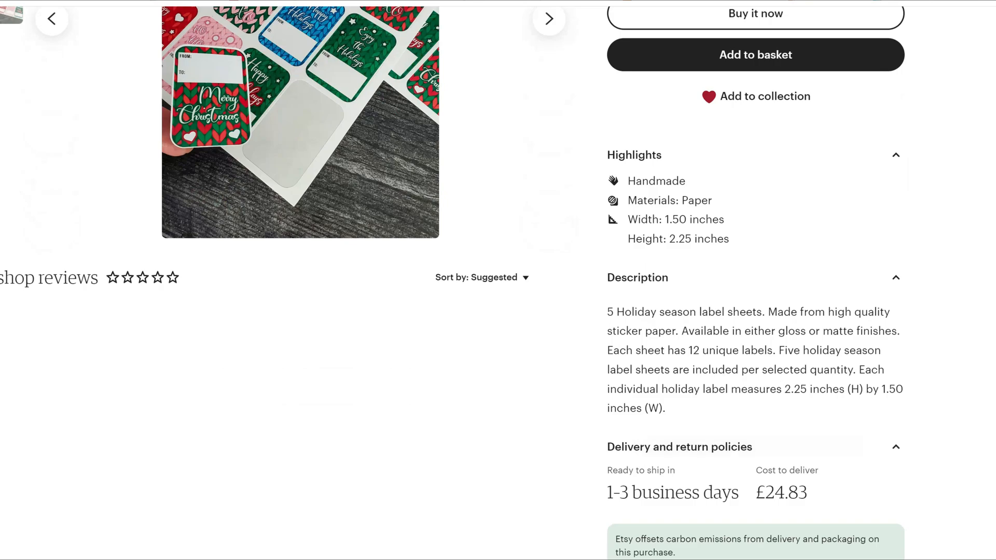
pyautogui.moveTo(732, 389); pyautogui.dragTo(731, 407)
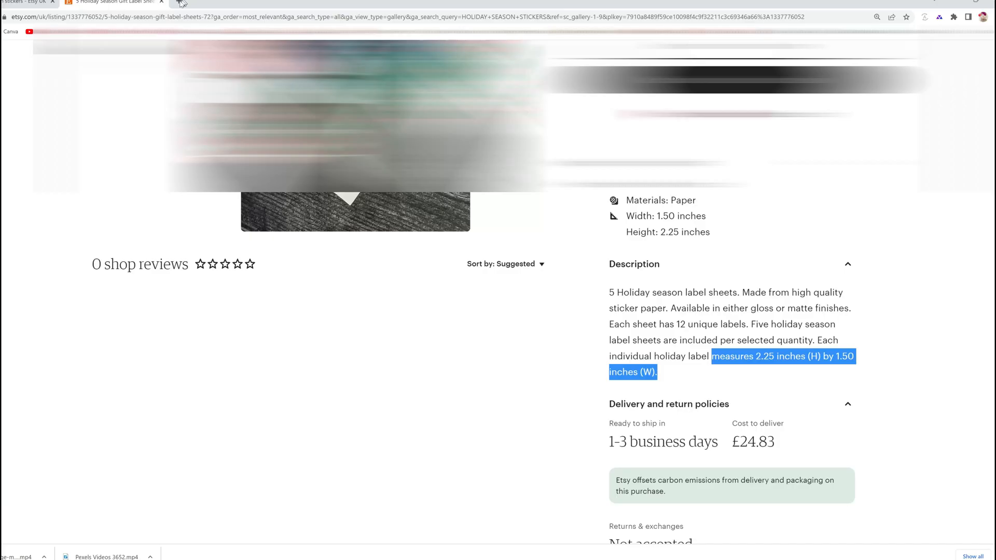
# - Open Canva in a new browser tab
pyautogui.click(179, 4)
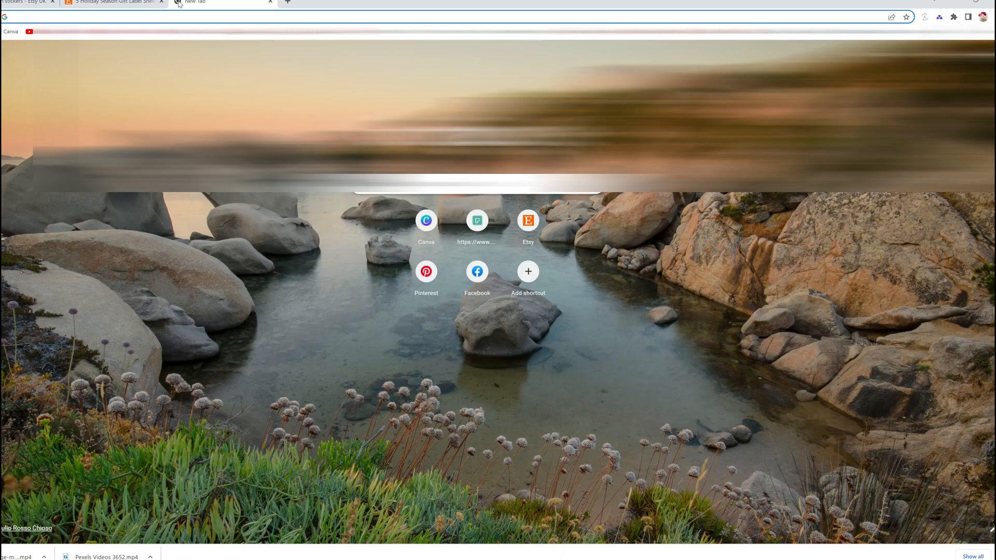
pyautogui.write('canva')
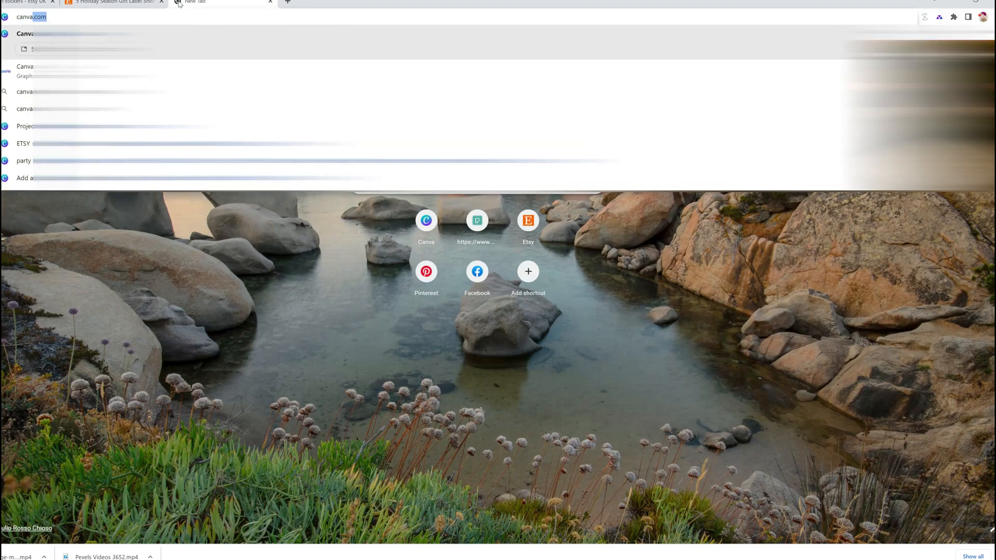
pyautogui.press('Return')
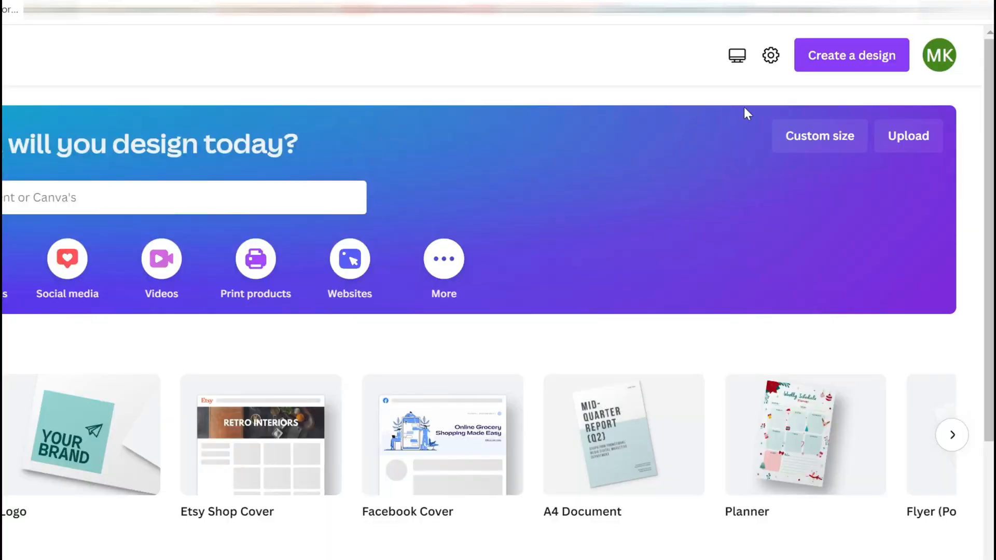
# - Create a new custom-size design 1.5 inches wide and 2.25 inches high
pyautogui.click(859, 57)
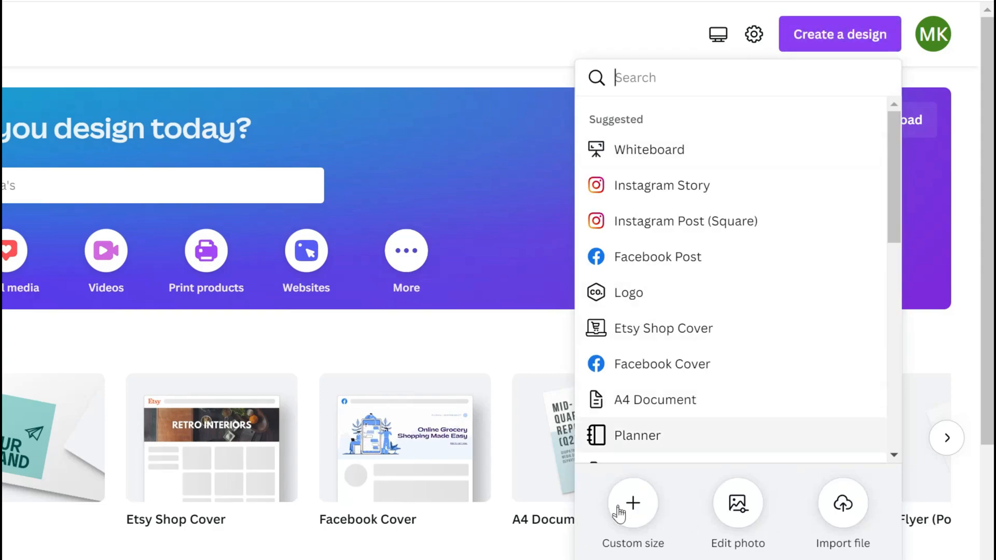
pyautogui.click(645, 497)
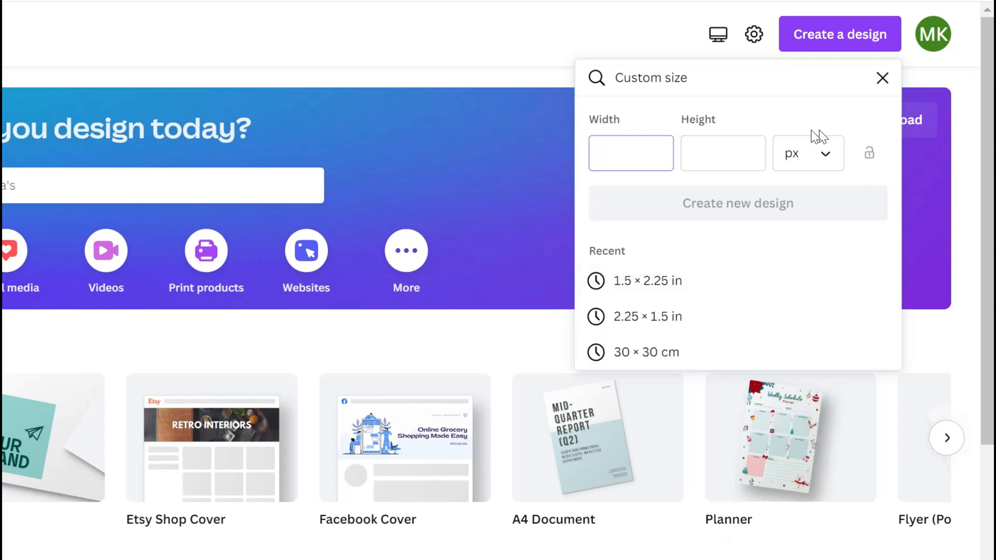
pyautogui.click(792, 156)
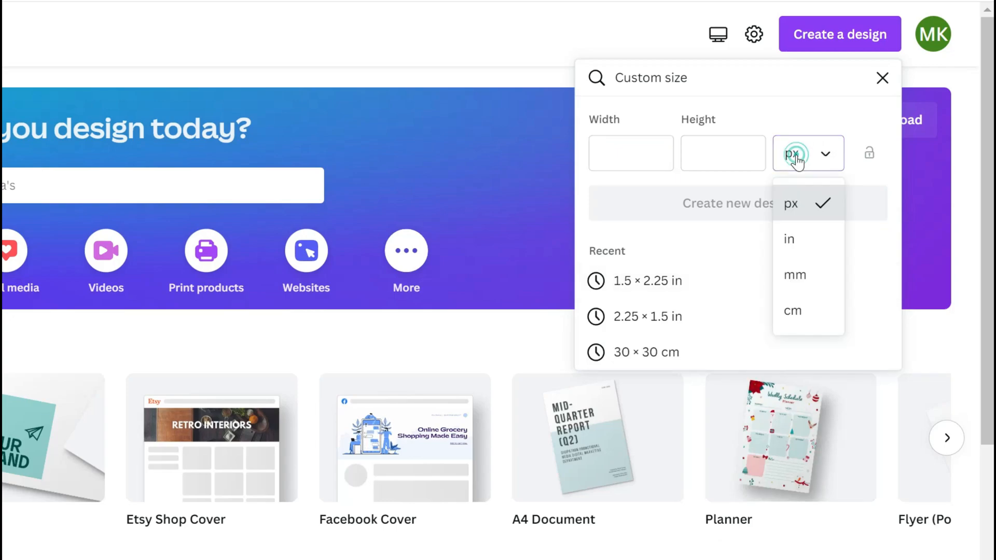
pyautogui.click(794, 242)
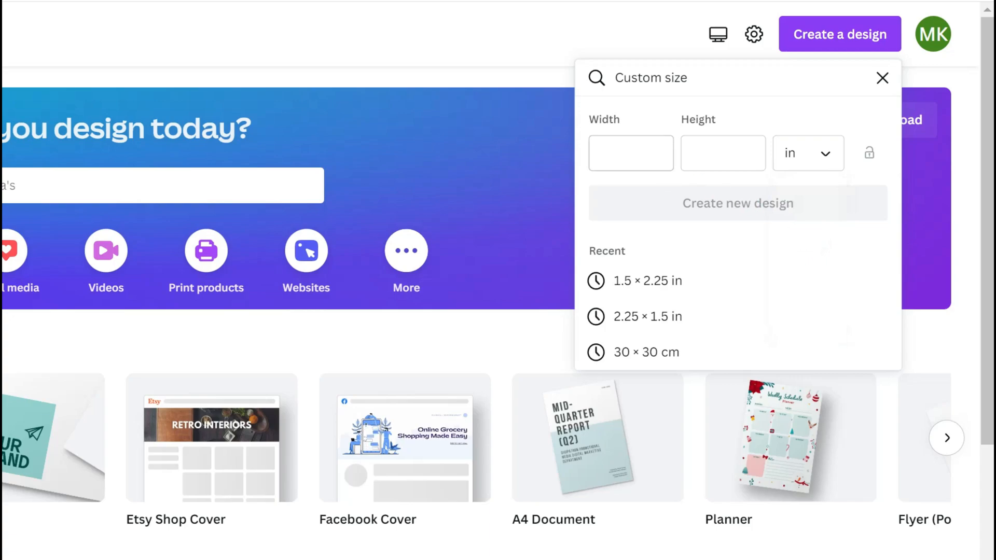
pyautogui.click(627, 158)
pyautogui.write('1.5')
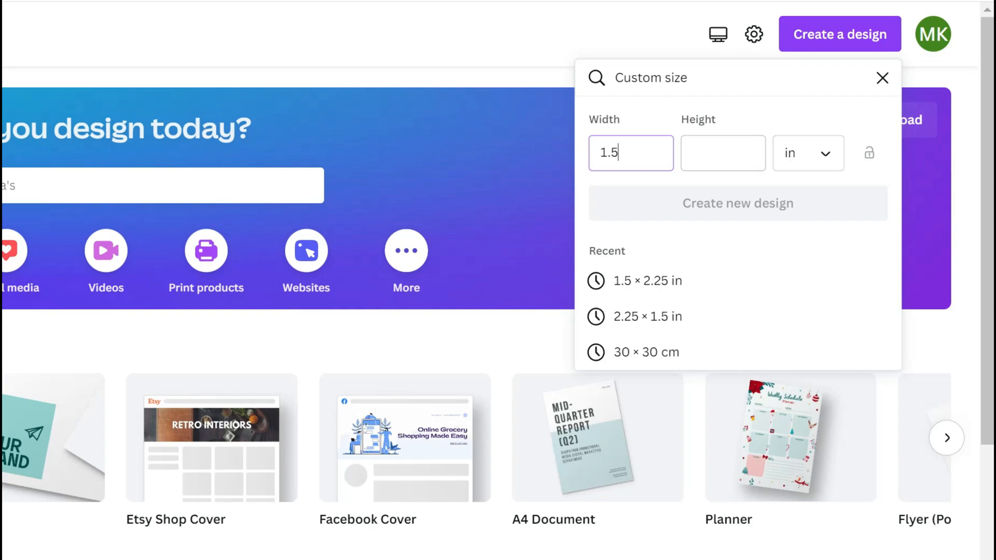
pyautogui.click(723, 153)
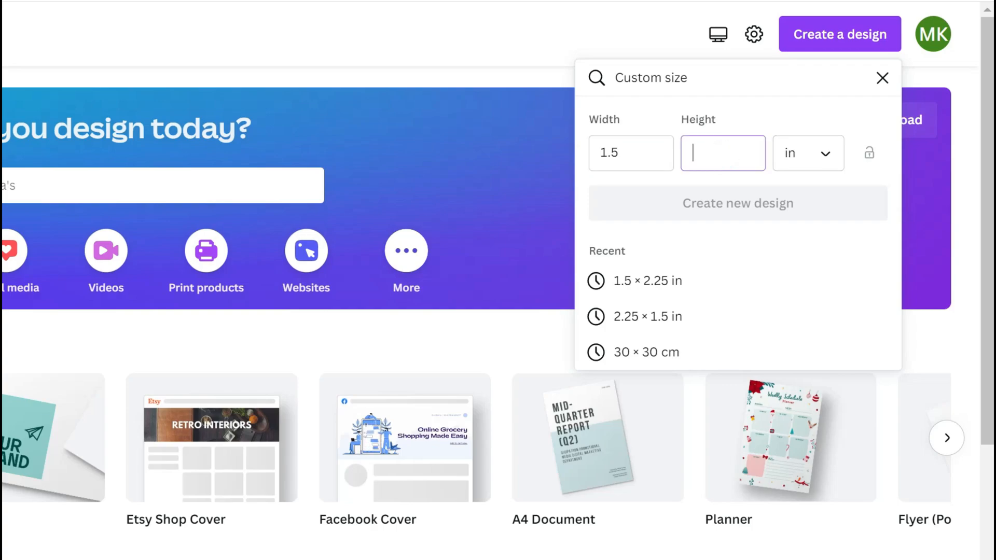
pyautogui.write('2.25')
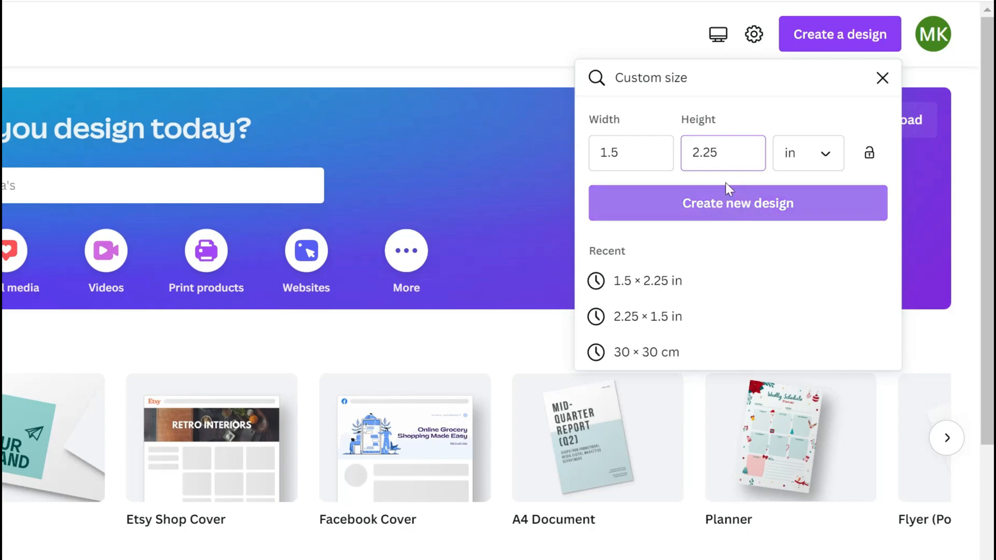
pyautogui.click(734, 204)
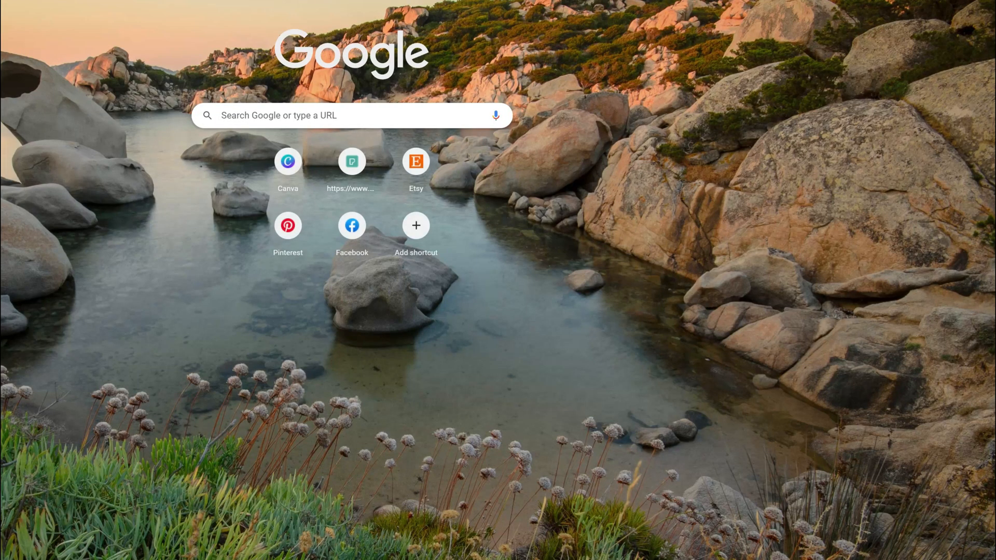
# - Search Google for "green holiday background" and show the image results
pyautogui.click(312, 116)
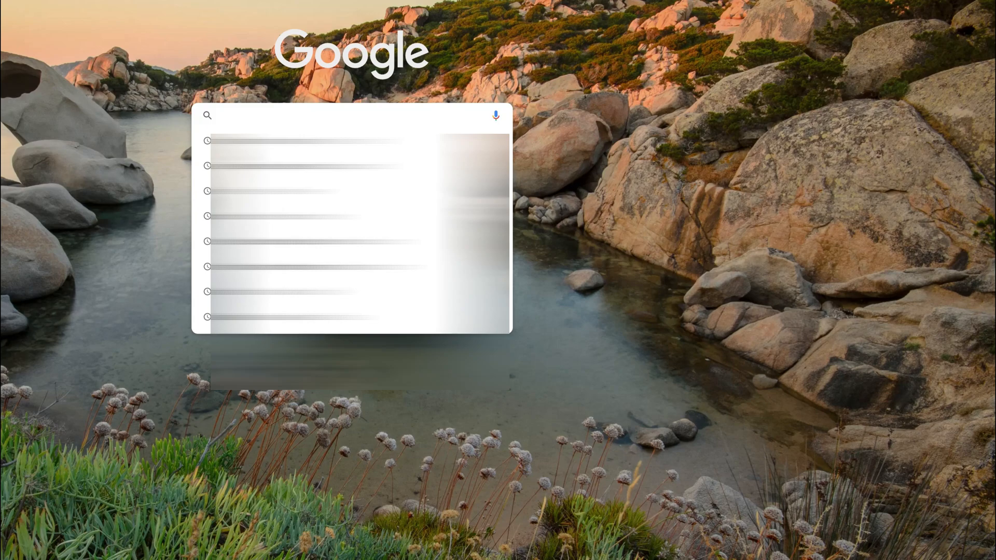
pyautogui.write('greee')
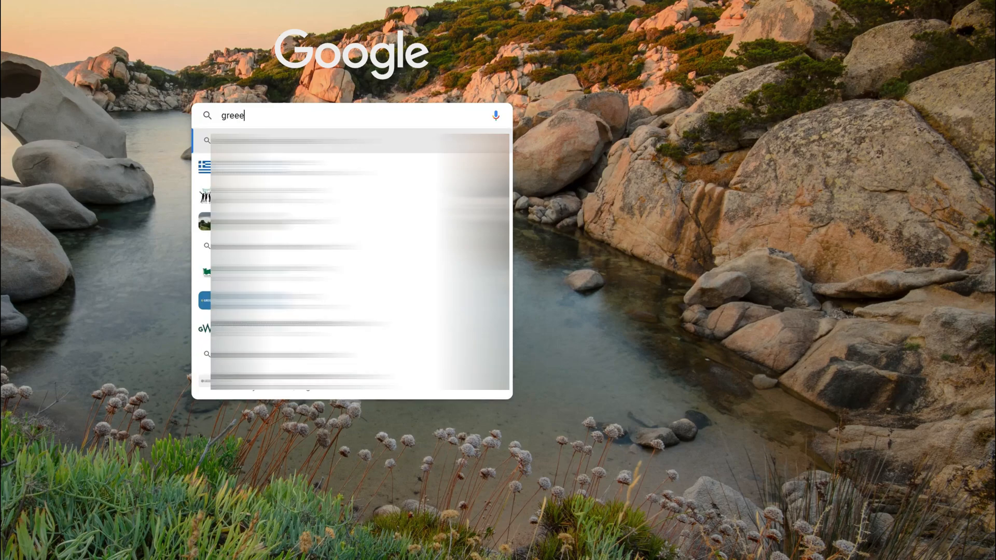
pyautogui.press('BackSpace')
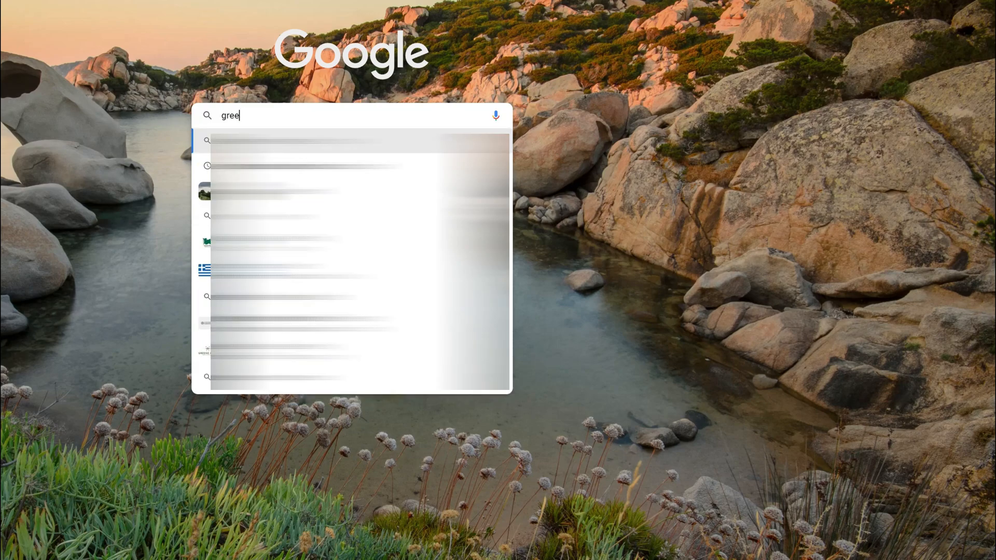
pyautogui.write('n')
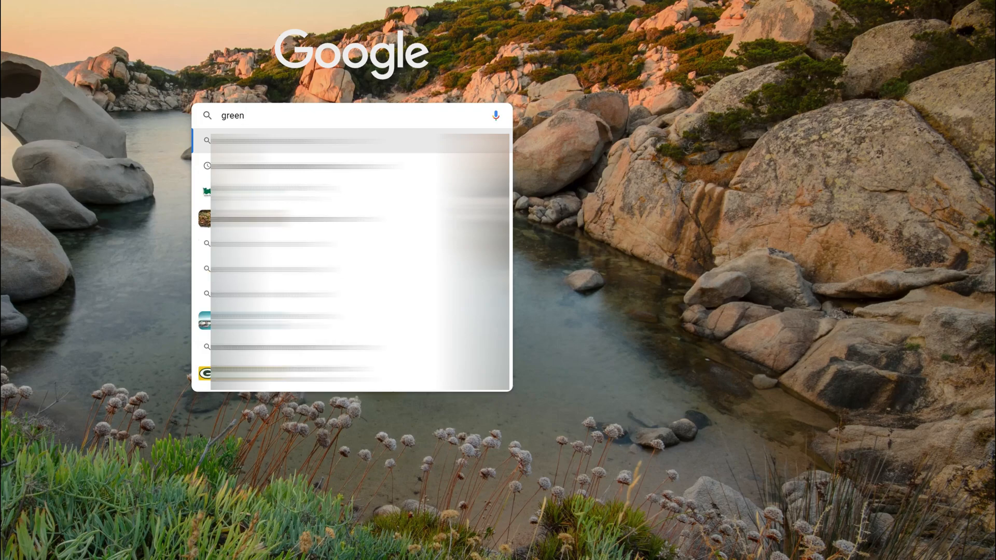
pyautogui.write(' holiday')
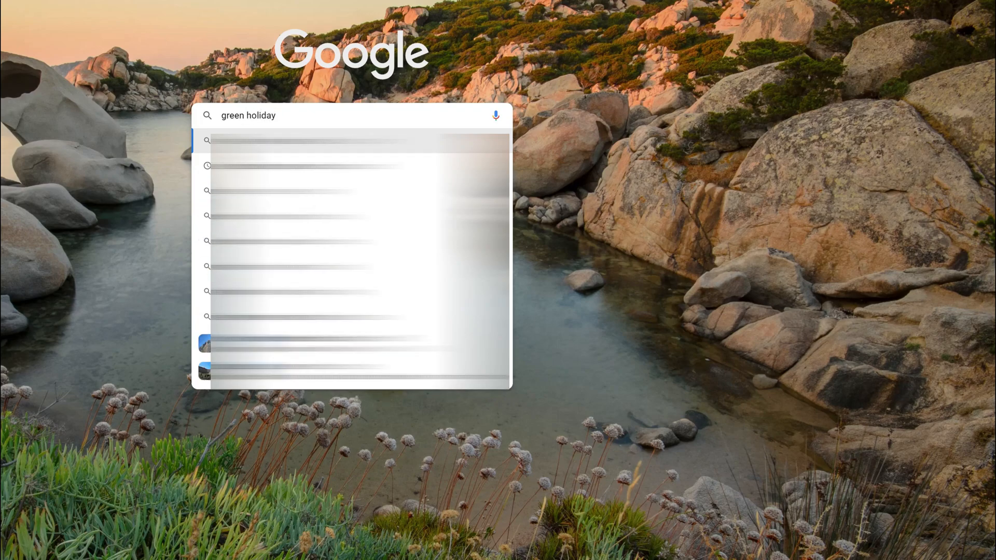
pyautogui.write(' back')
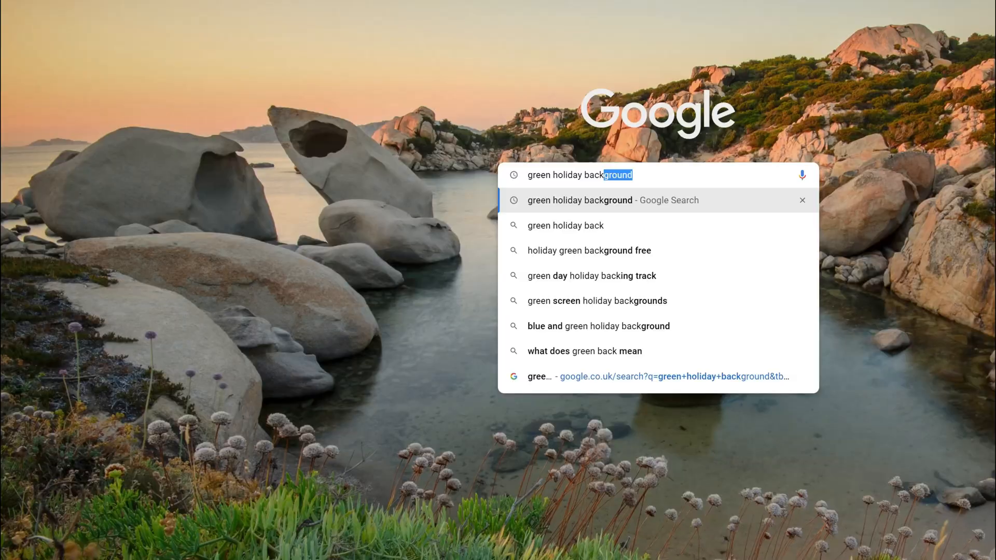
pyautogui.write('ground')
pyautogui.press('Return')
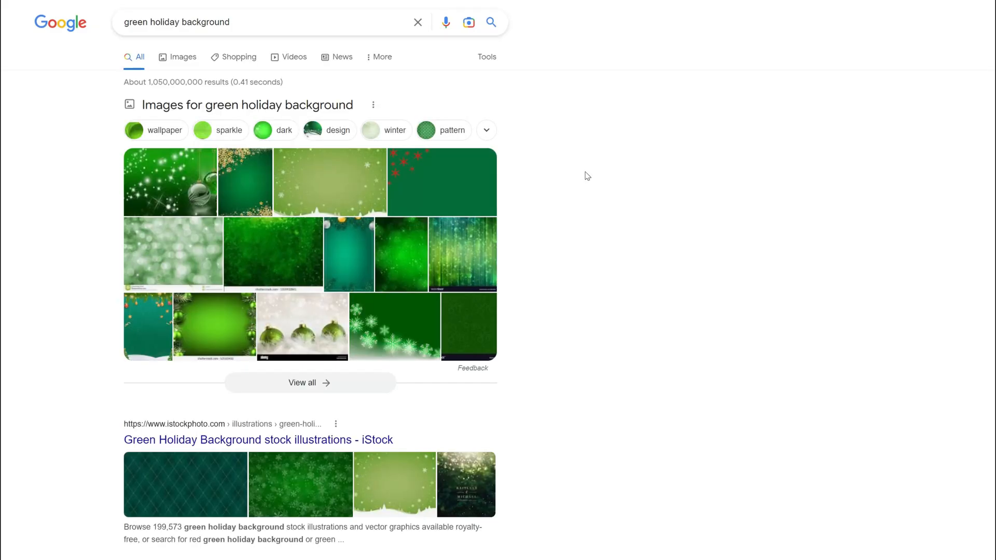
pyautogui.click(177, 57)
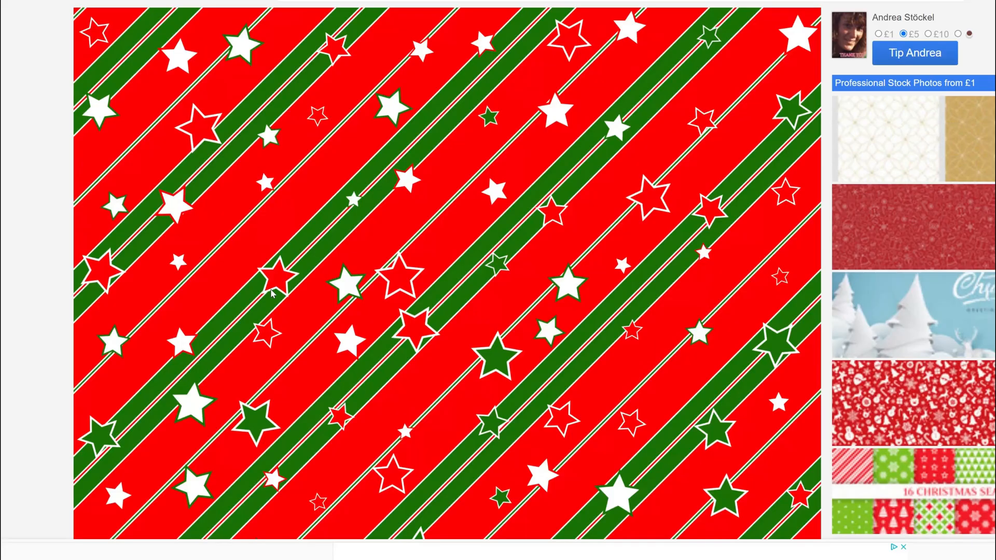
pyautogui.scroll(2, 271, 294)
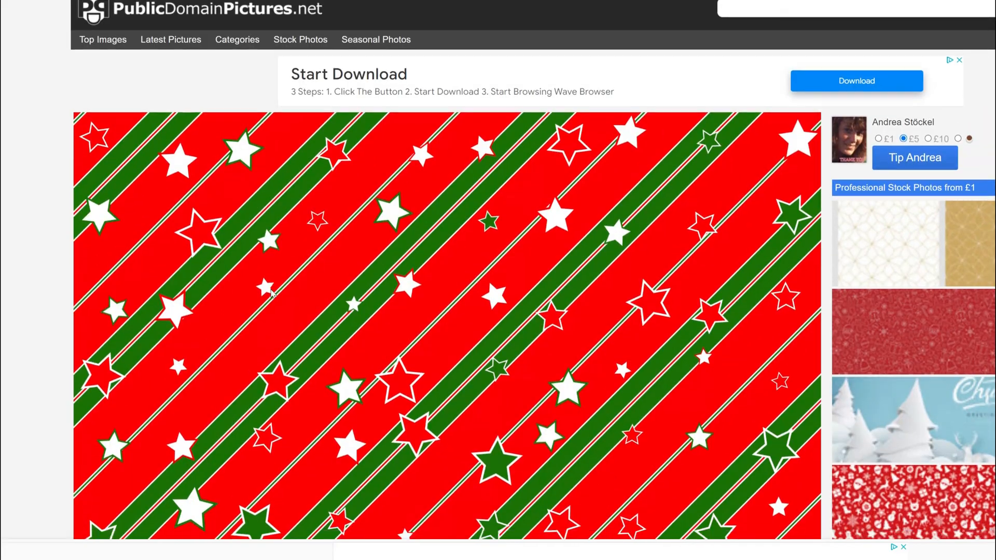
pyautogui.scroll(-2, 271, 294)
pyautogui.scroll(1, 271, 294)
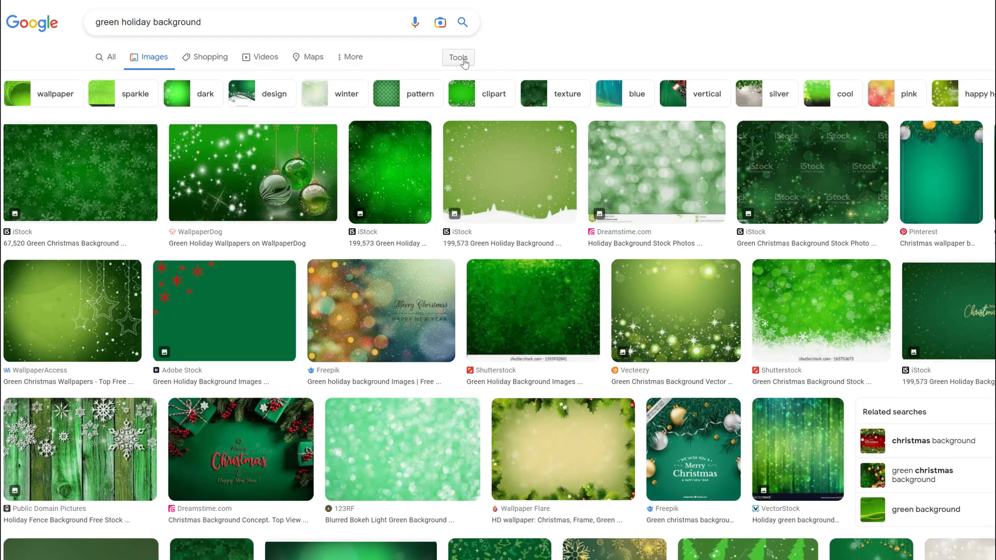
# - Filter the green holiday background images by usage rights to Creative Commons licences
pyautogui.click(459, 59)
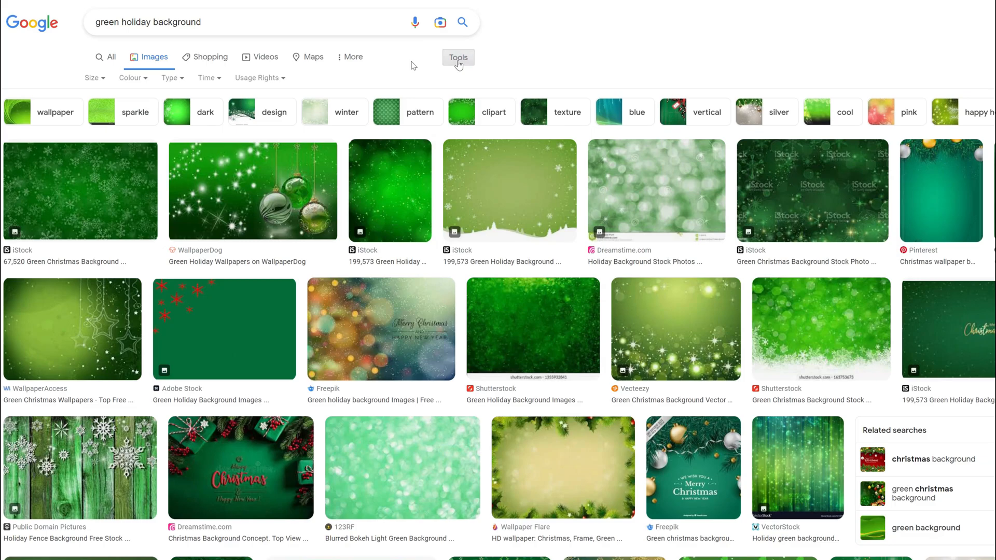
pyautogui.click(275, 80)
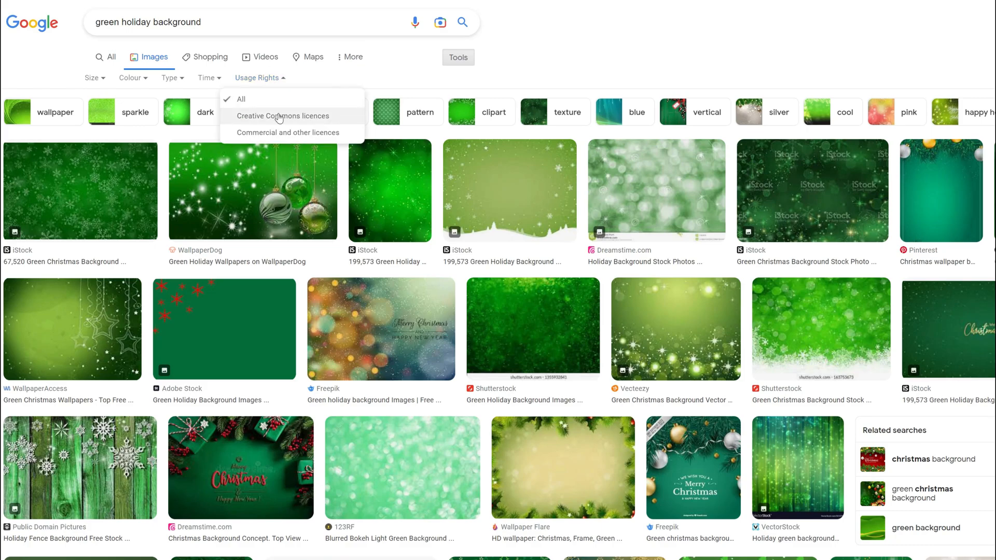
pyautogui.click(278, 113)
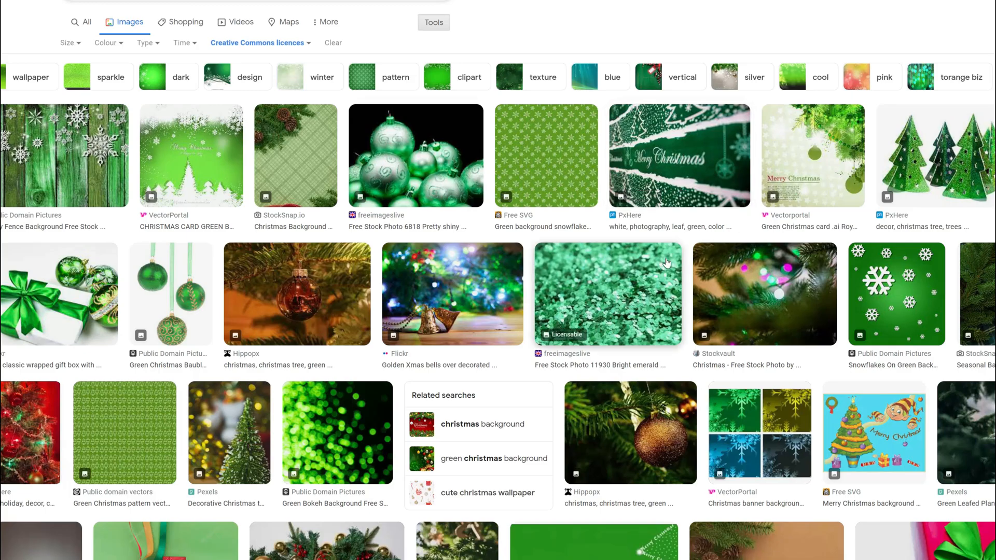
# - Browse the Creative Commons holiday images and examine the download and licence details of the Christmas Paper Star Texture picture
pyautogui.scroll(-10, 667, 263)
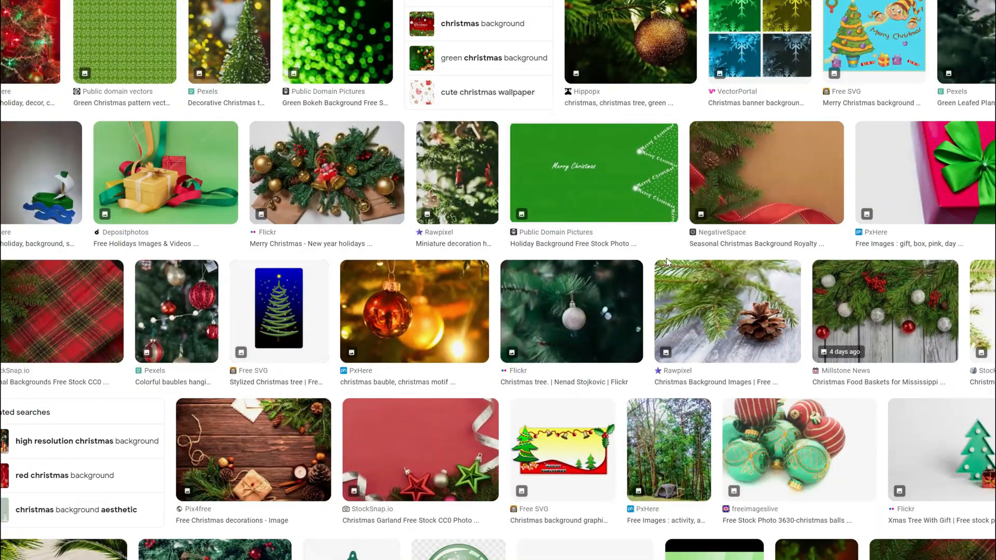
pyautogui.scroll(-9, 668, 263)
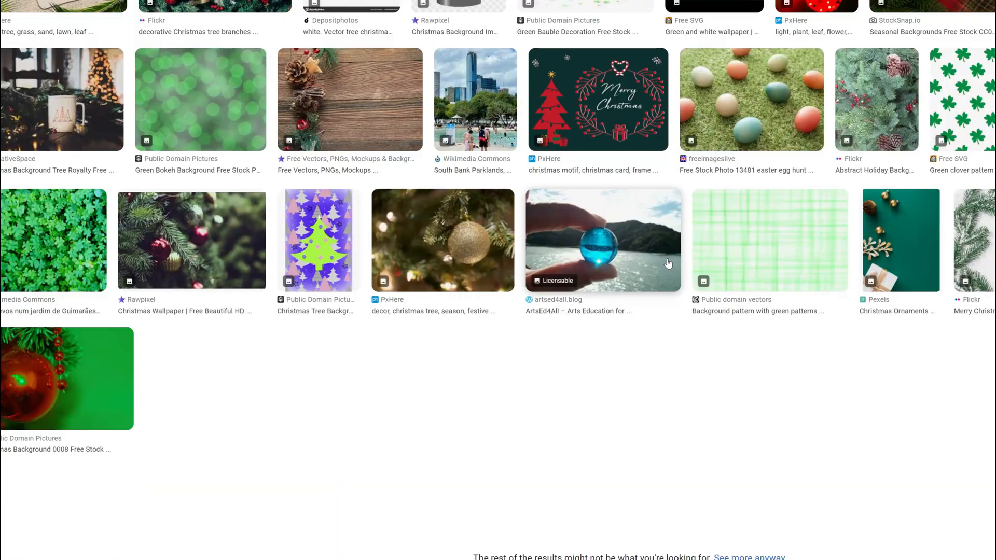
pyautogui.scroll(10, 668, 264)
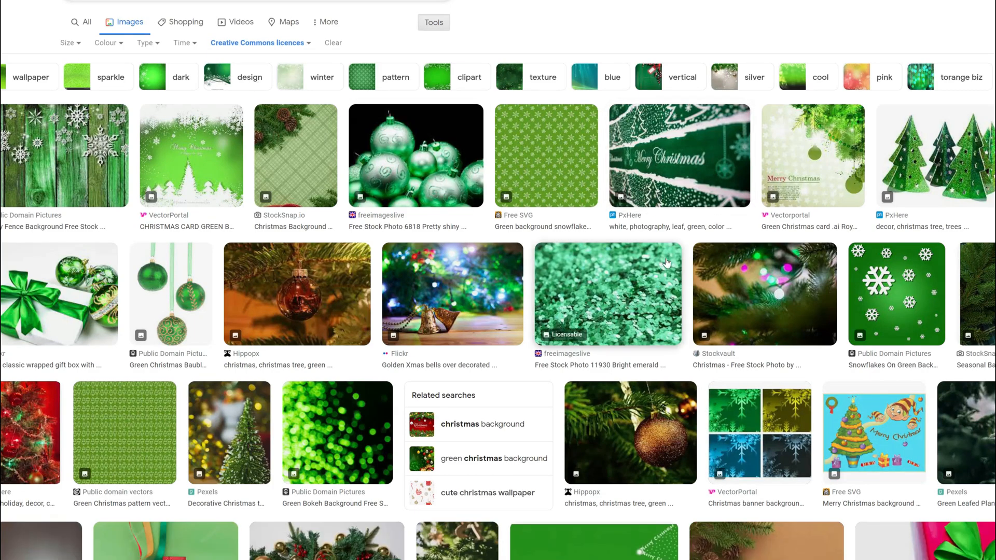
pyautogui.scroll(-10, 667, 263)
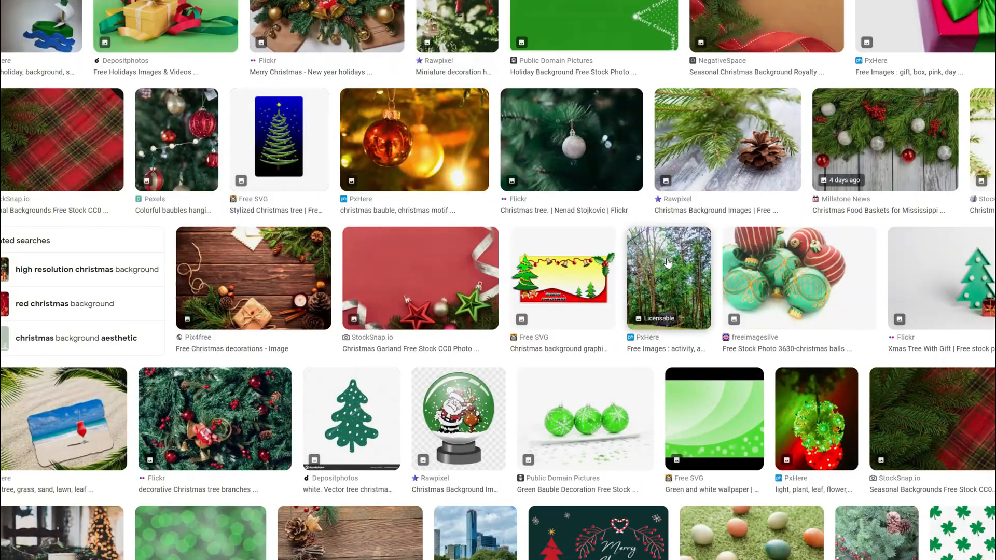
pyautogui.scroll(-8, 667, 263)
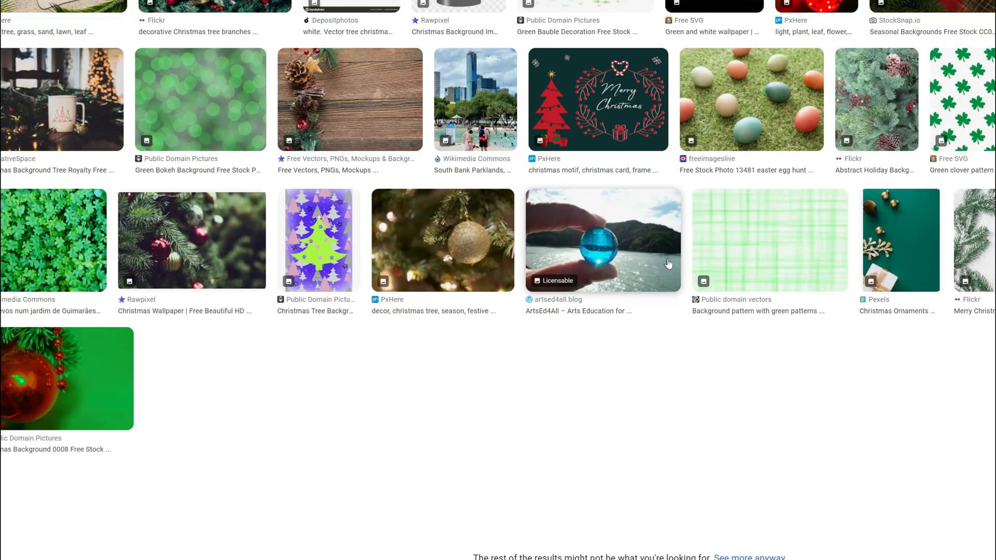
pyautogui.scroll(20, 668, 264)
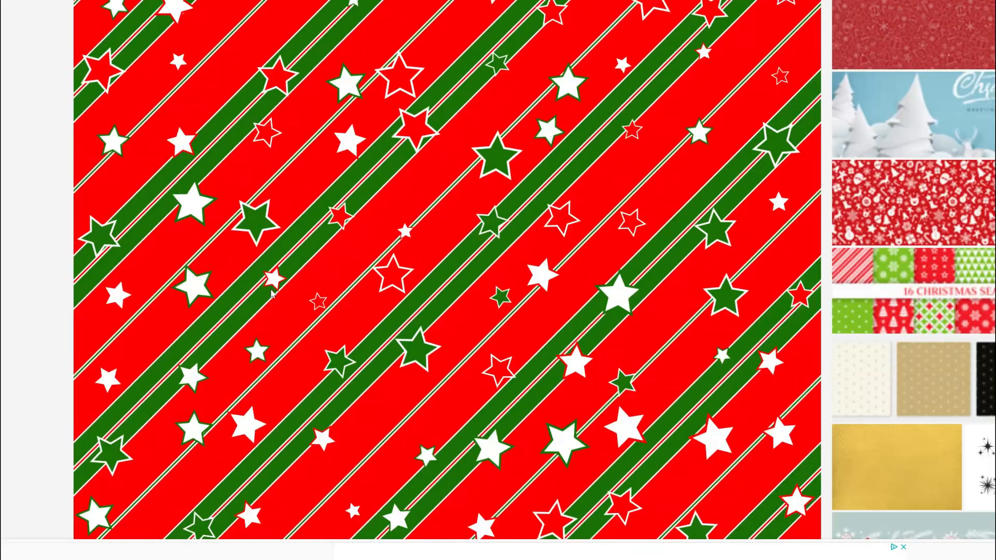
pyautogui.scroll(-7, 271, 290)
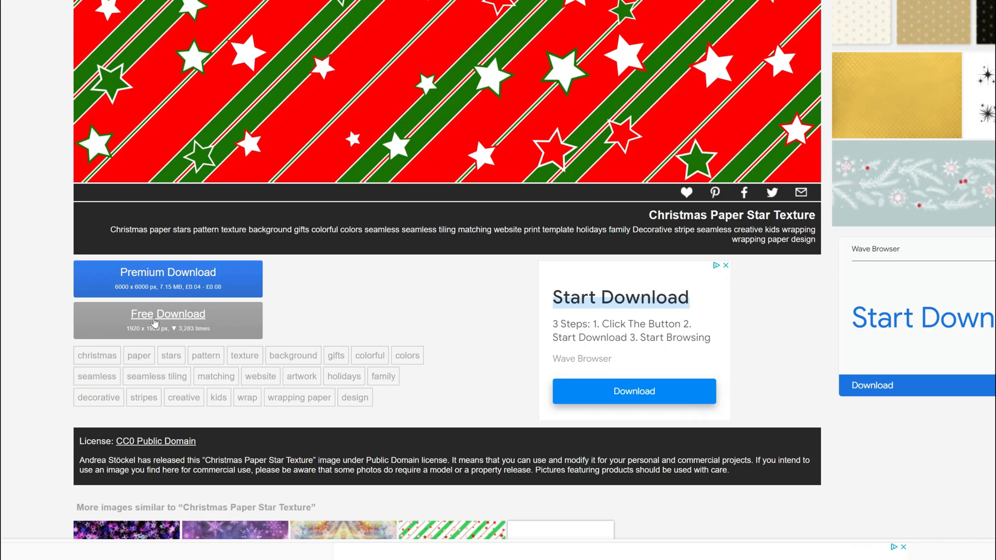
# - Open the free 1920 x 1920 px download of the Christmas Paper Star Texture and save the image
pyautogui.scroll(7, 419, 300)
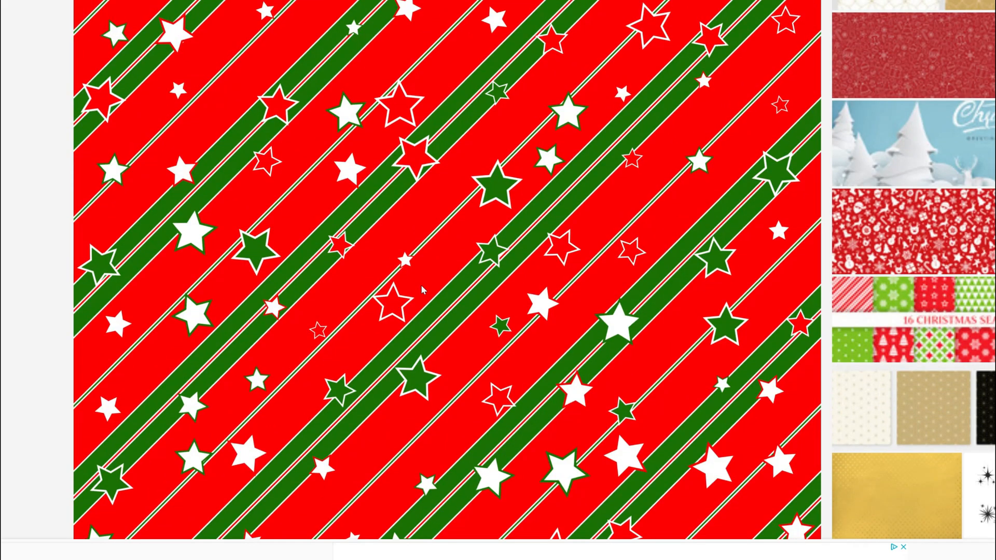
pyautogui.scroll(-7, 421, 284)
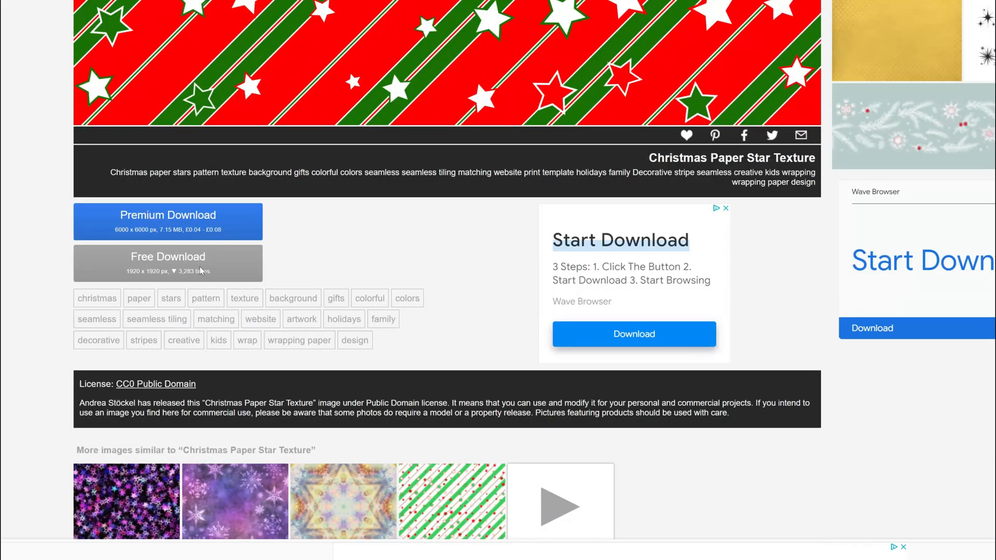
pyautogui.click(200, 268)
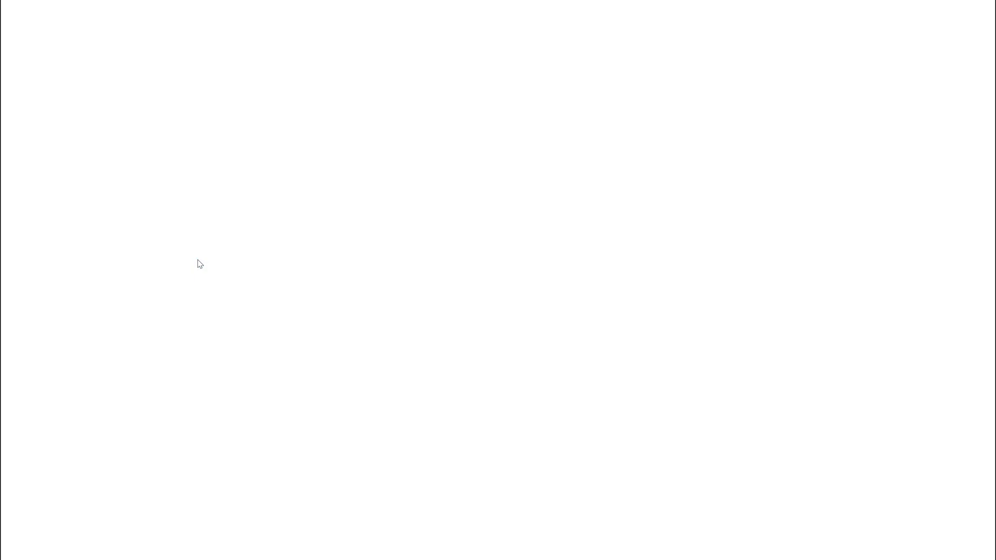
pyautogui.scroll(-2, 452, 291)
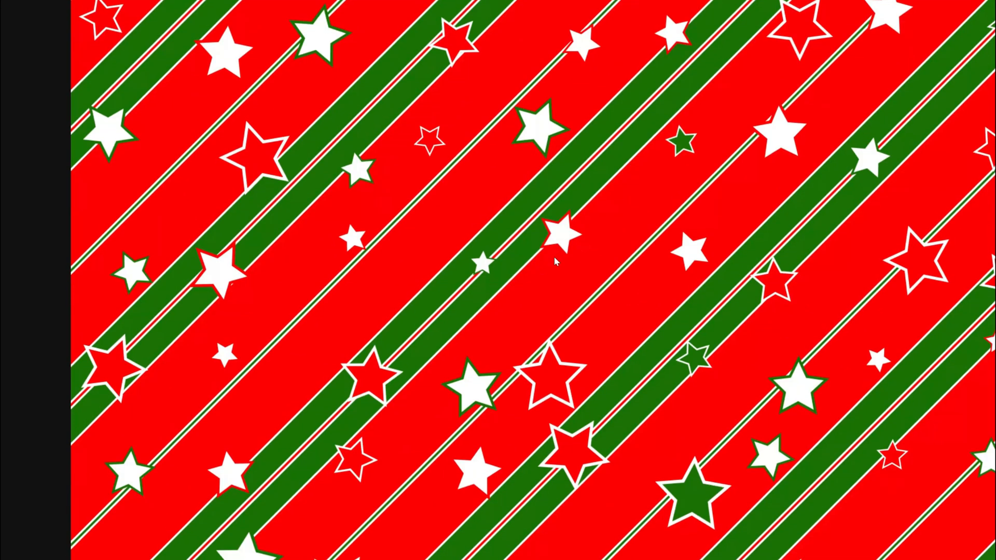
pyautogui.rightClick(555, 262)
pyautogui.click(574, 282)
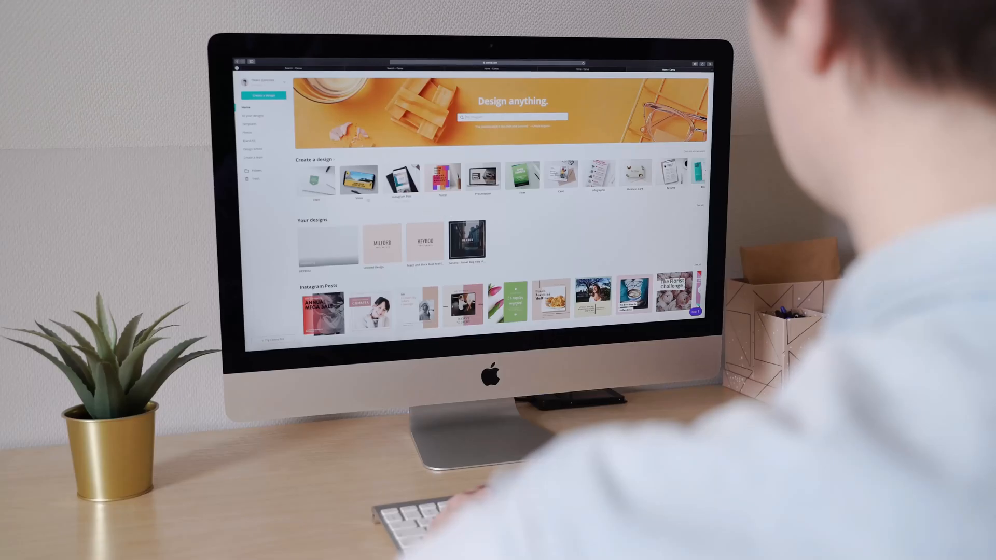
# - Upload the saved red and green star texture to the uploads of the Canva label design
pyautogui.click(317, 182)
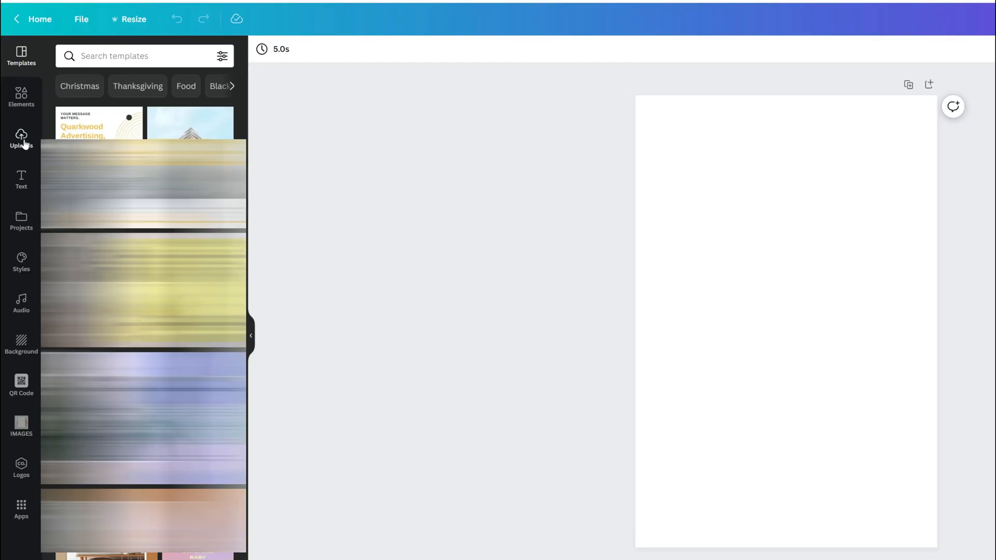
pyautogui.click(21, 137)
pyautogui.click(130, 86)
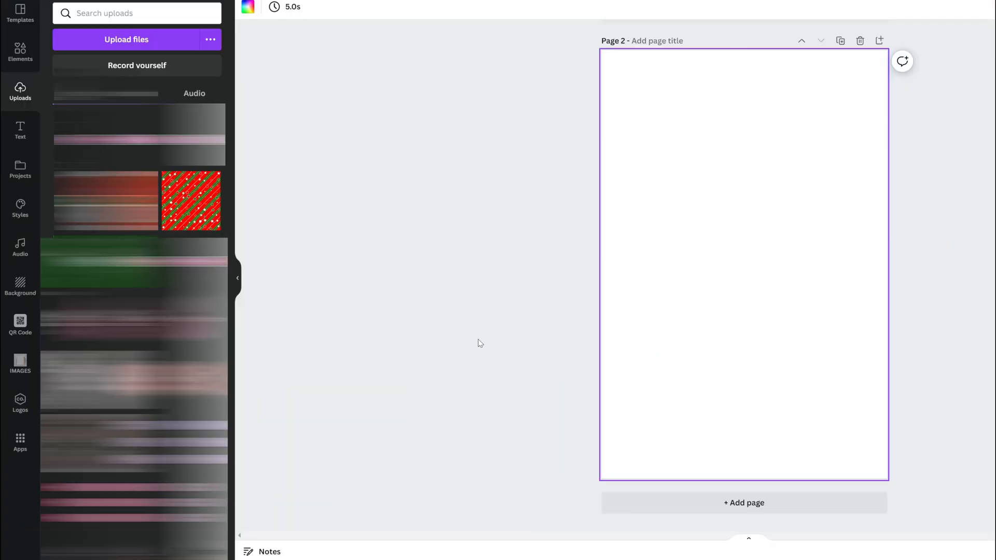
# - Place the star texture on page 2 and crop it to about 1.3 × 2.1 inches, leaving a white margin all around
pyautogui.moveTo(190, 211); pyautogui.dragTo(663, 220)
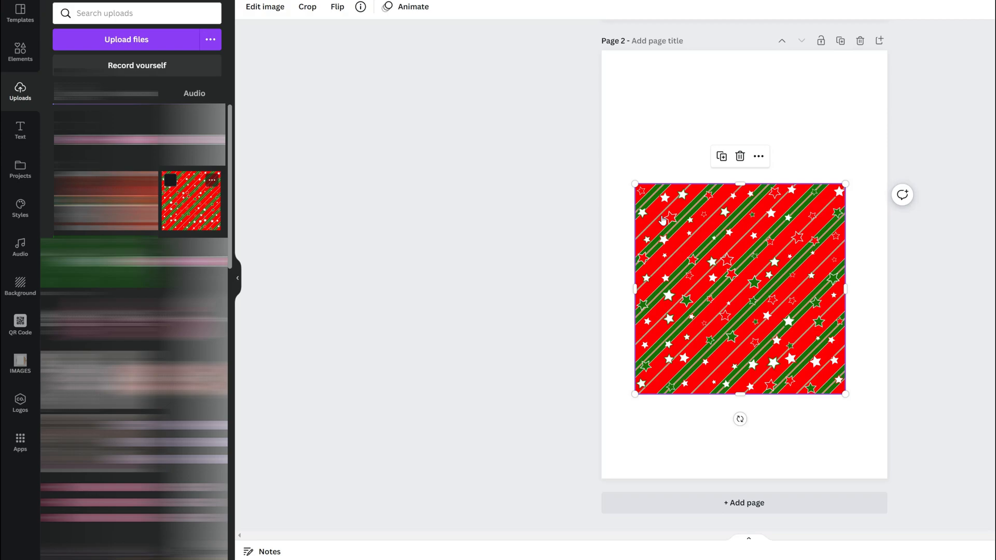
pyautogui.moveTo(743, 184); pyautogui.dragTo(738, 71)
pyautogui.moveTo(738, 393); pyautogui.dragTo(740, 465)
pyautogui.moveTo(635, 269); pyautogui.dragTo(616, 270)
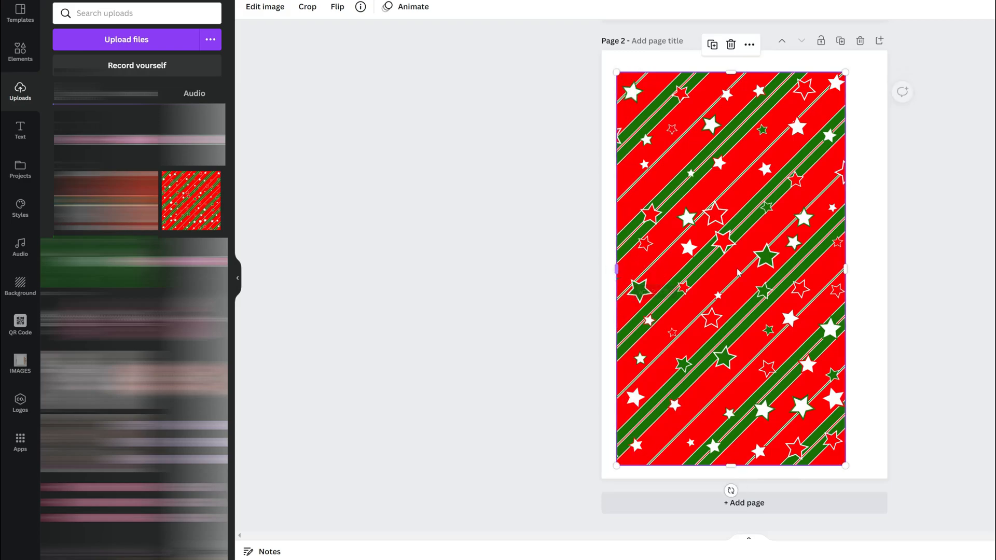
pyautogui.moveTo(845, 269); pyautogui.dragTo(874, 269)
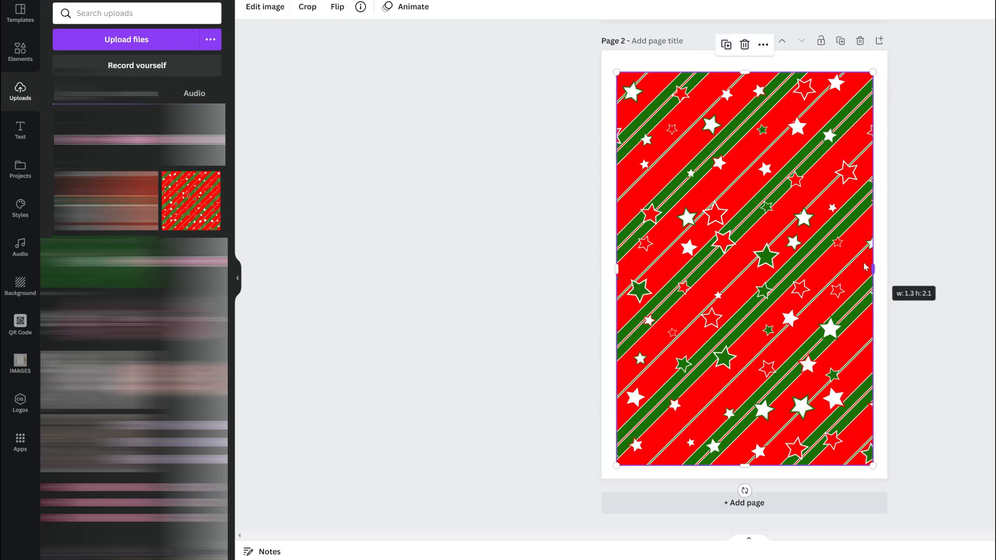
pyautogui.moveTo(746, 69); pyautogui.dragTo(744, 61)
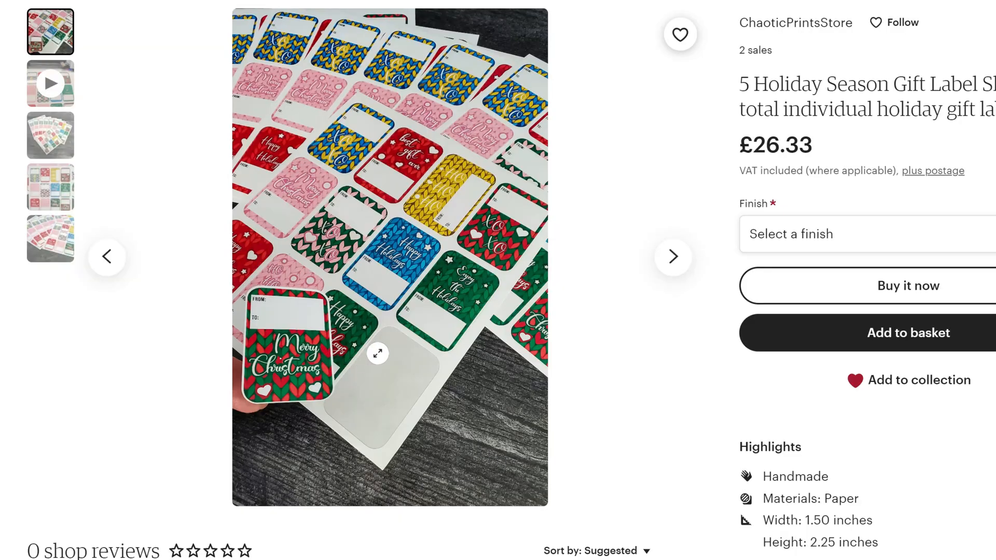
# - Enlarge the main photo of the holiday gift label listing and examine the labels' white borders
pyautogui.click(376, 351)
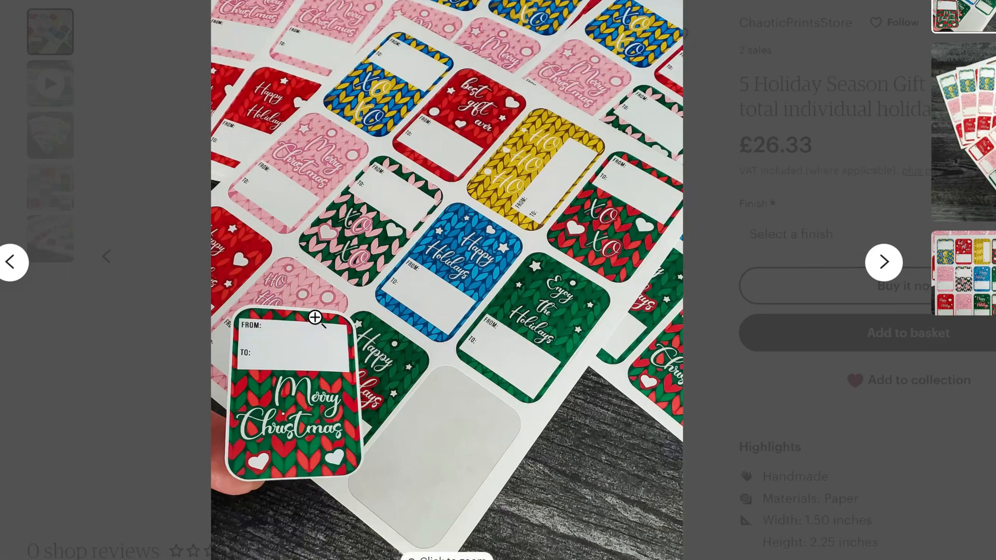
pyautogui.click(335, 462)
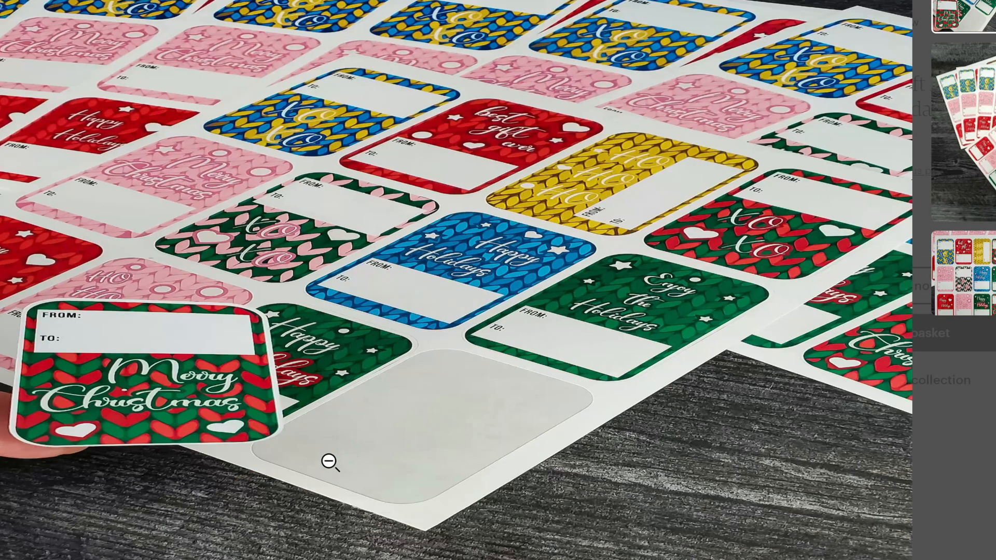
pyautogui.click(94, 280)
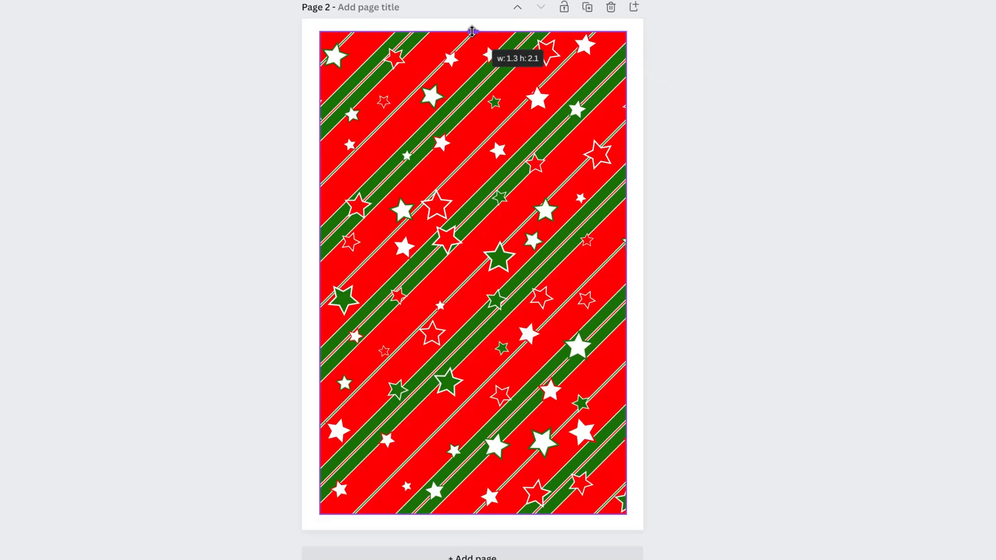
# - Centre the star texture horizontally and vertically on page 2 and deselect it
pyautogui.moveTo(472, 31); pyautogui.dragTo(471, 31)
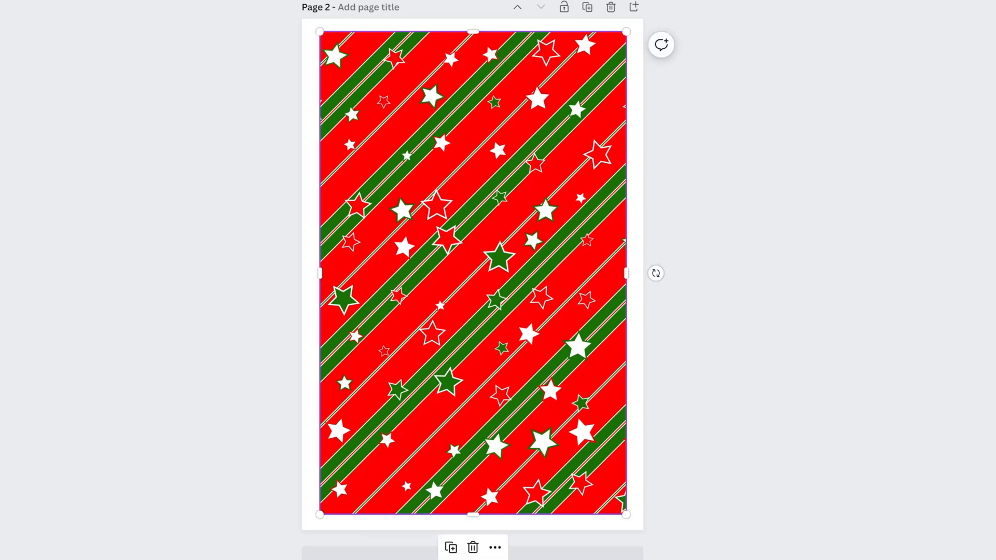
pyautogui.moveTo(457, 291); pyautogui.dragTo(487, 295)
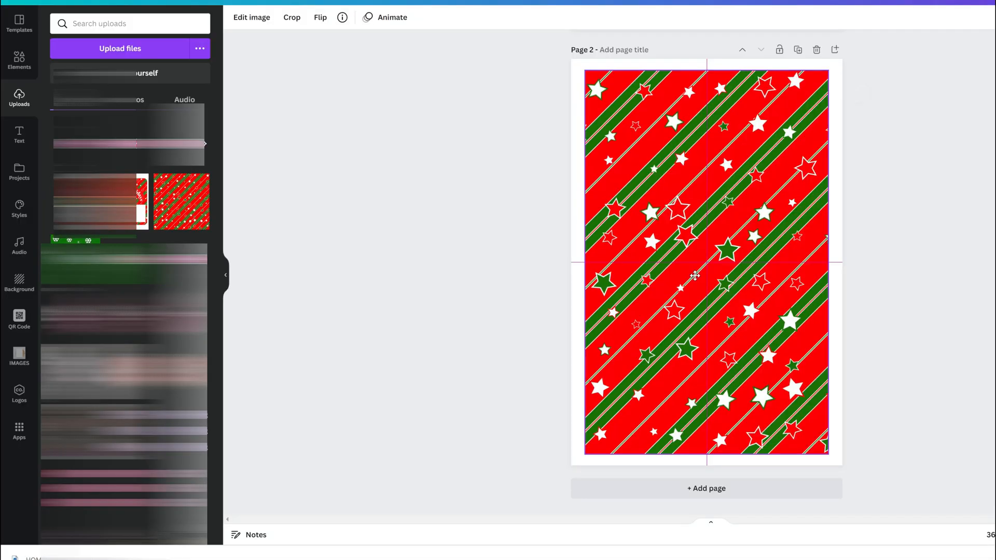
pyautogui.moveTo(695, 275); pyautogui.dragTo(694, 275)
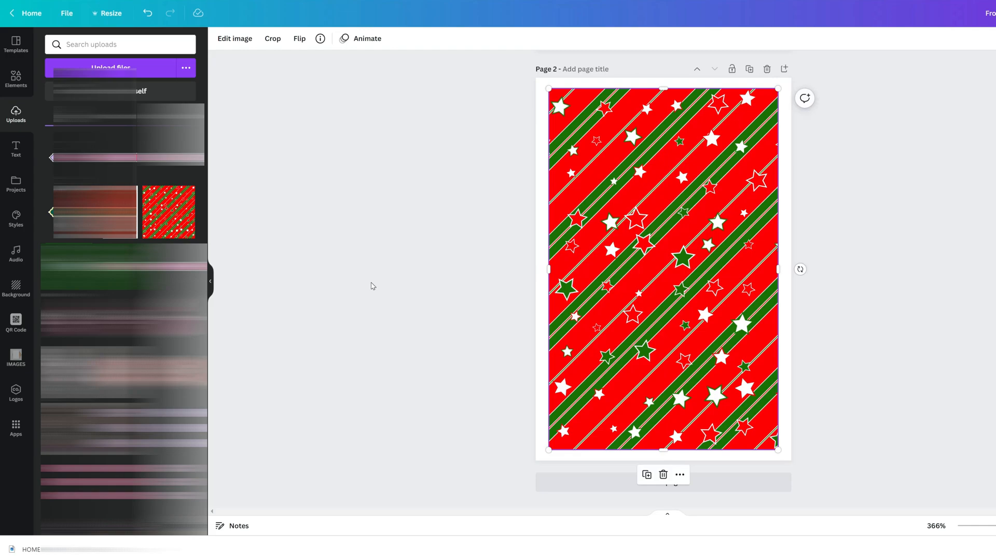
pyautogui.click(397, 278)
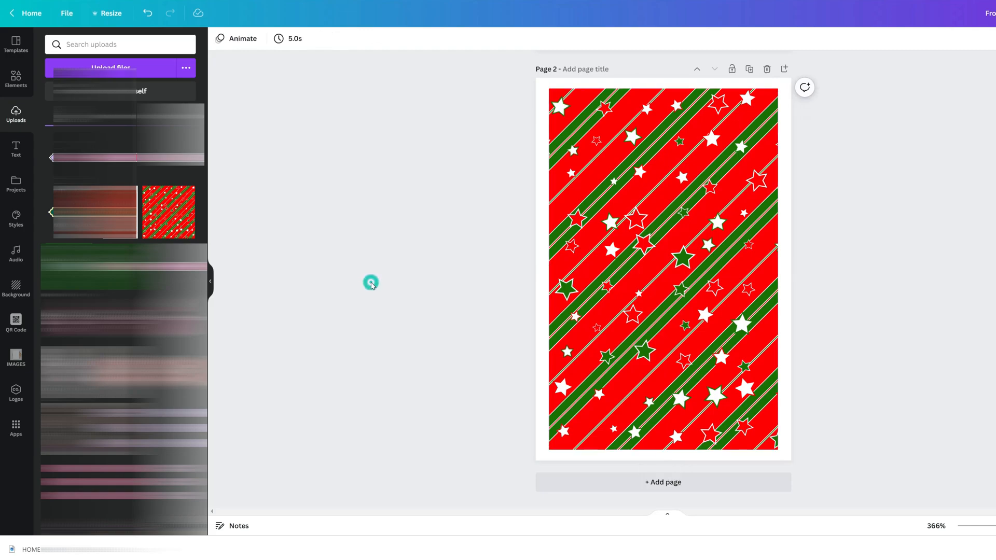
# - Insert a portrait frame with rounded corners and fill it with the star texture from the page
pyautogui.click(12, 81)
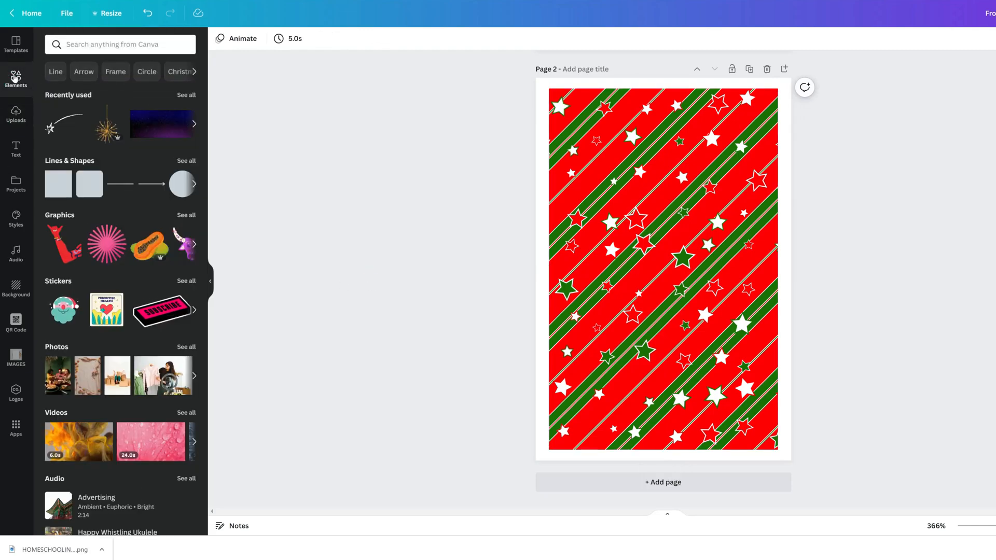
pyautogui.scroll(-5, 147, 323)
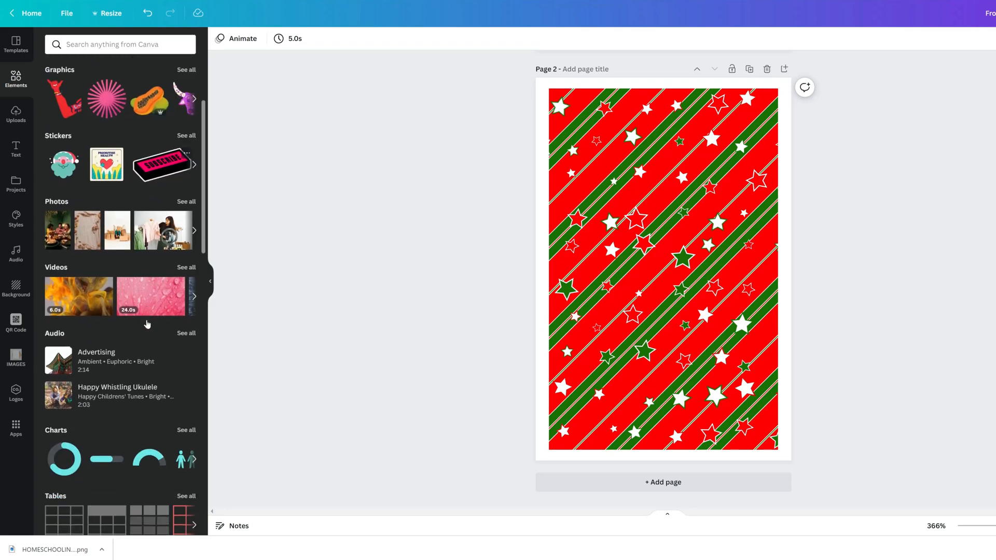
pyautogui.scroll(-3, 147, 323)
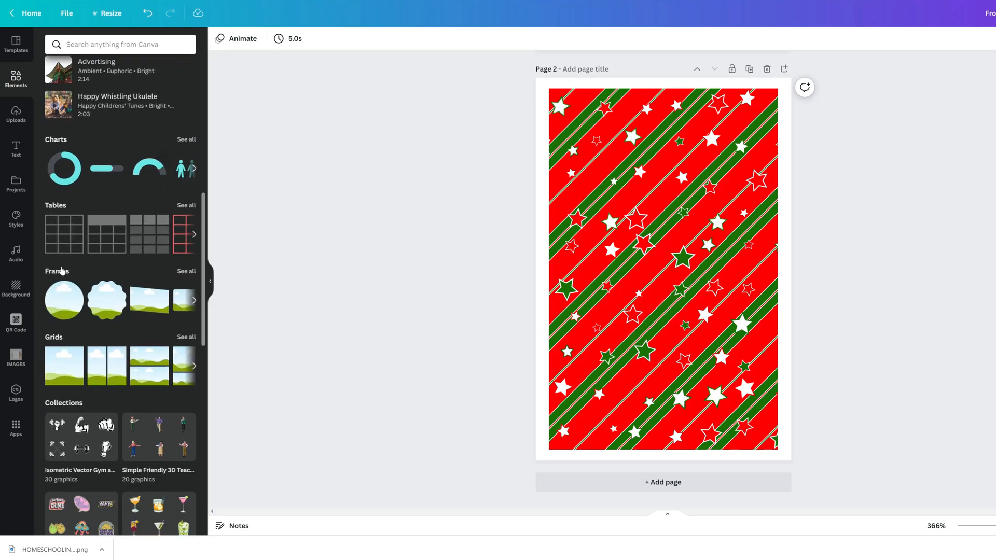
pyautogui.click(184, 270)
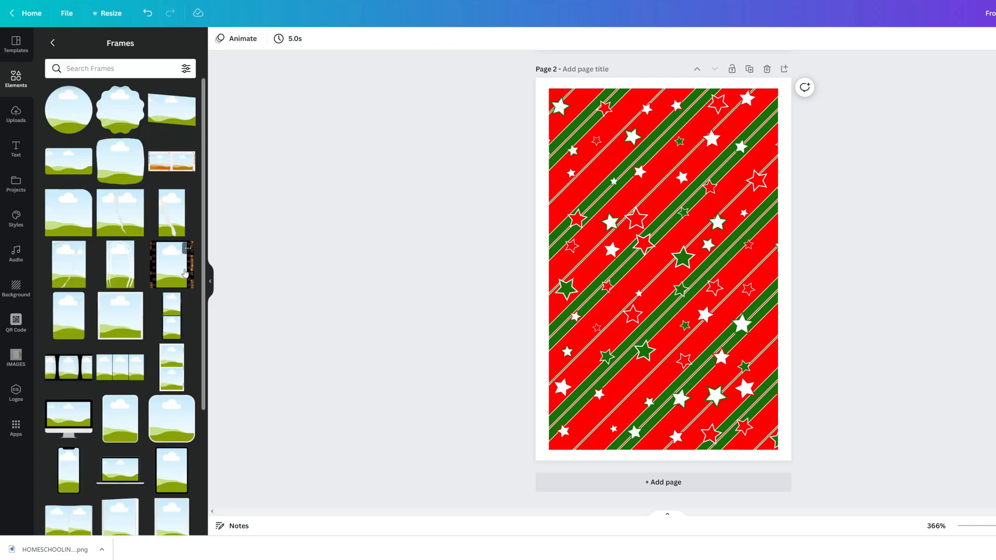
pyautogui.click(70, 318)
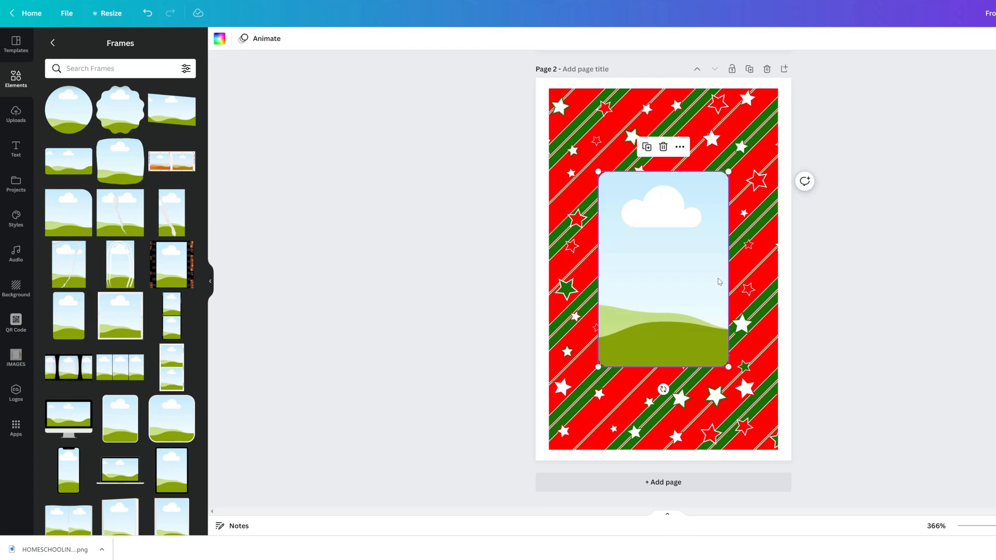
pyautogui.moveTo(759, 252); pyautogui.dragTo(709, 267)
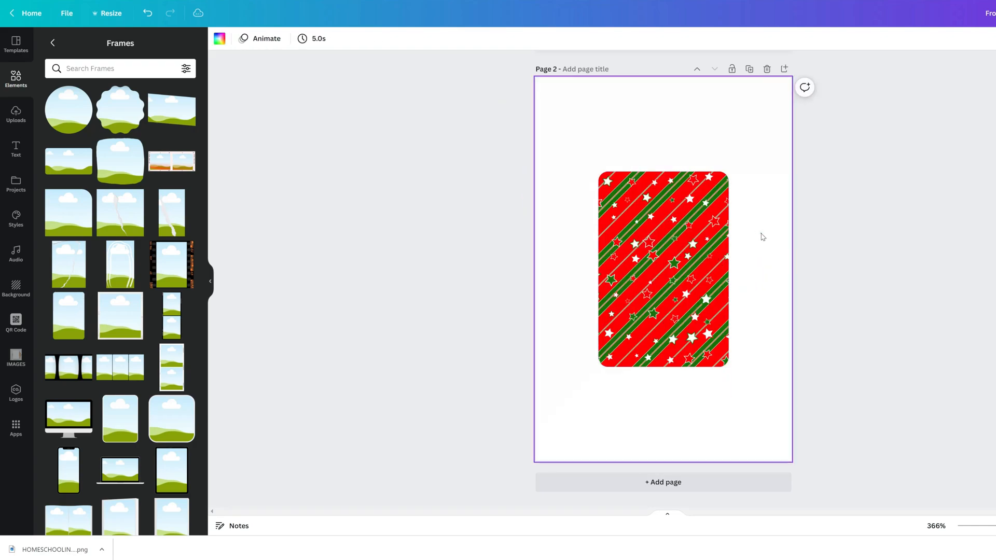
# - Move the framed texture to the page's upper-left corner and enlarge it to nearly fill the page, undoing the extra move
pyautogui.moveTo(675, 238); pyautogui.dragTo(628, 157)
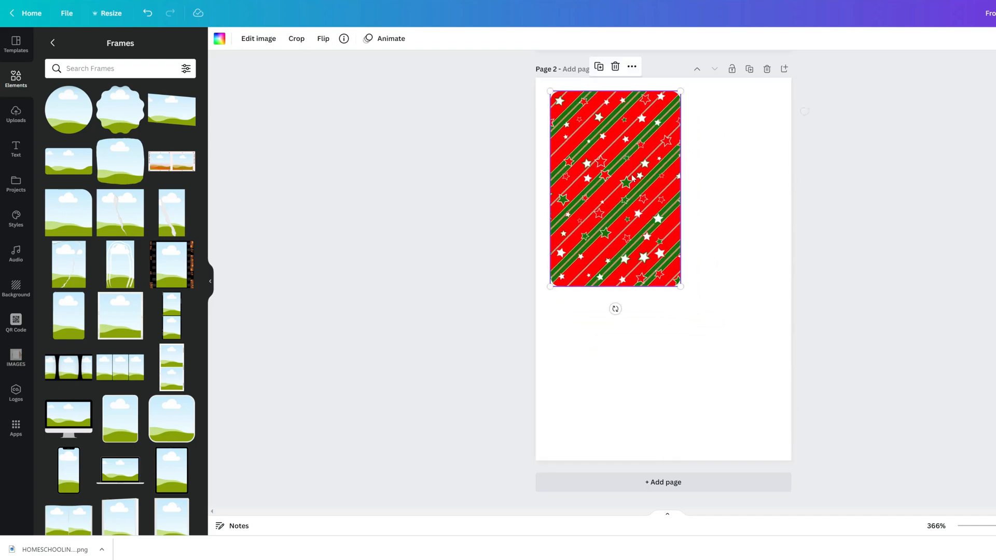
pyautogui.moveTo(683, 288); pyautogui.dragTo(788, 441)
pyautogui.moveTo(739, 411); pyautogui.dragTo(735, 413)
pyautogui.hotkey('ctrl', 'z')
# - Add the rounded portrait frame that has an outline and delete the earlier framed texture behind it
pyautogui.scroll(-2, 106, 345)
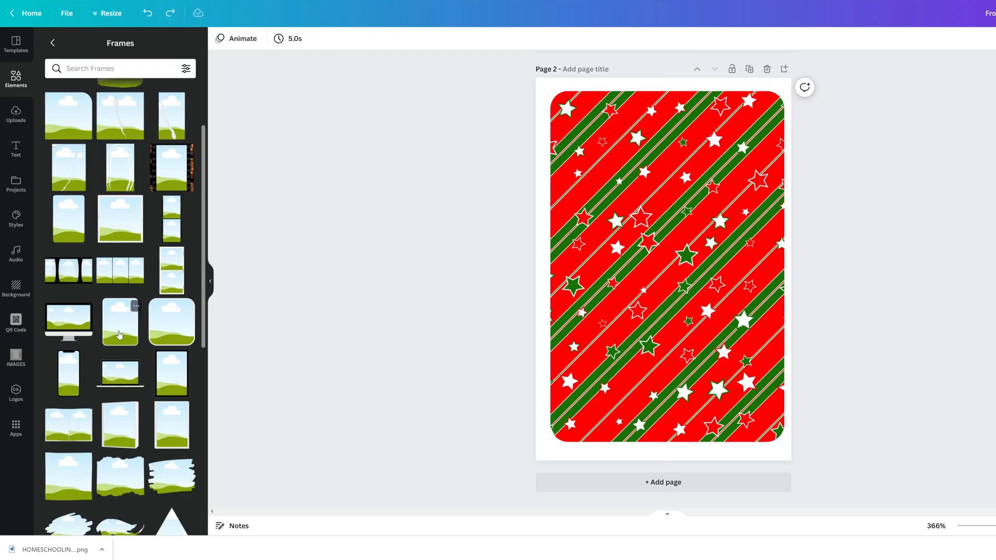
pyautogui.click(119, 334)
pyautogui.click(556, 268)
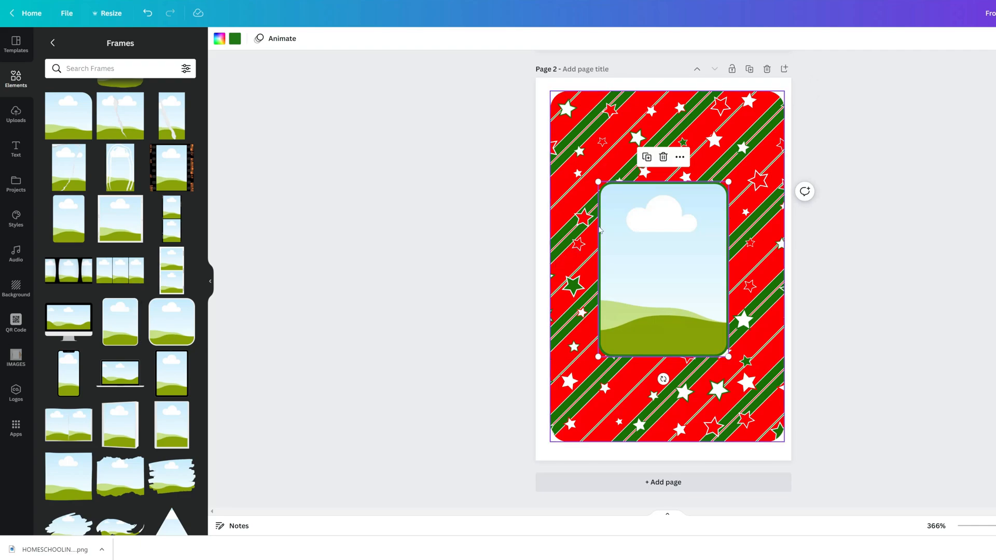
pyautogui.press('Delete')
pyautogui.click(608, 132)
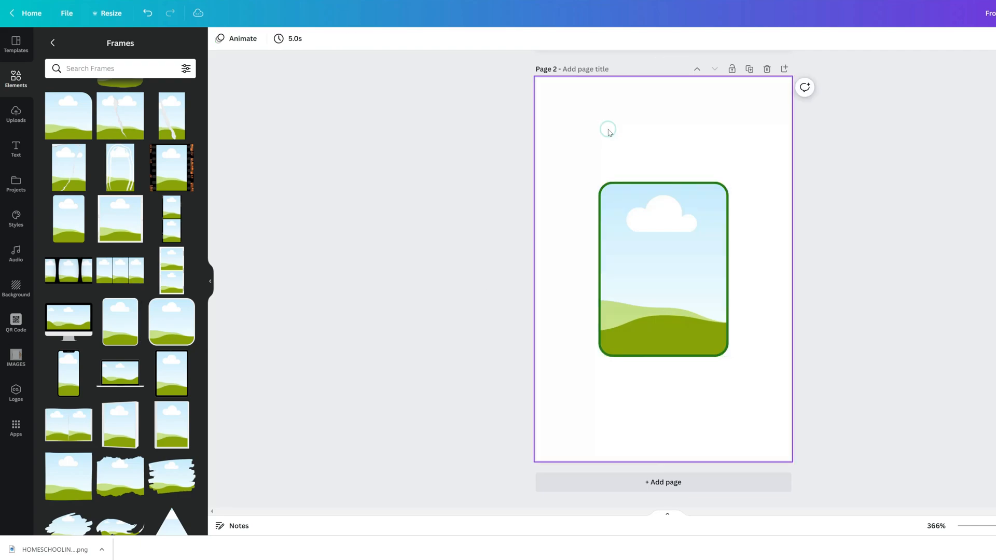
# - Fill the outlined frame with the uploaded star texture and enlarge it to almost the full page width
pyautogui.click(16, 112)
pyautogui.moveTo(169, 211); pyautogui.dragTo(659, 270)
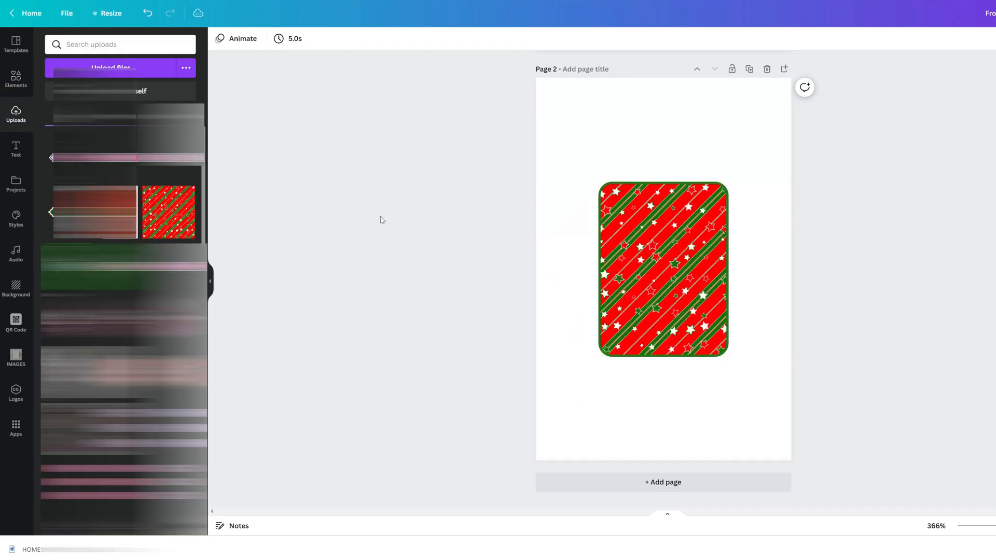
pyautogui.click(15, 79)
pyautogui.click(664, 270)
pyautogui.moveTo(729, 356); pyautogui.dragTo(785, 432)
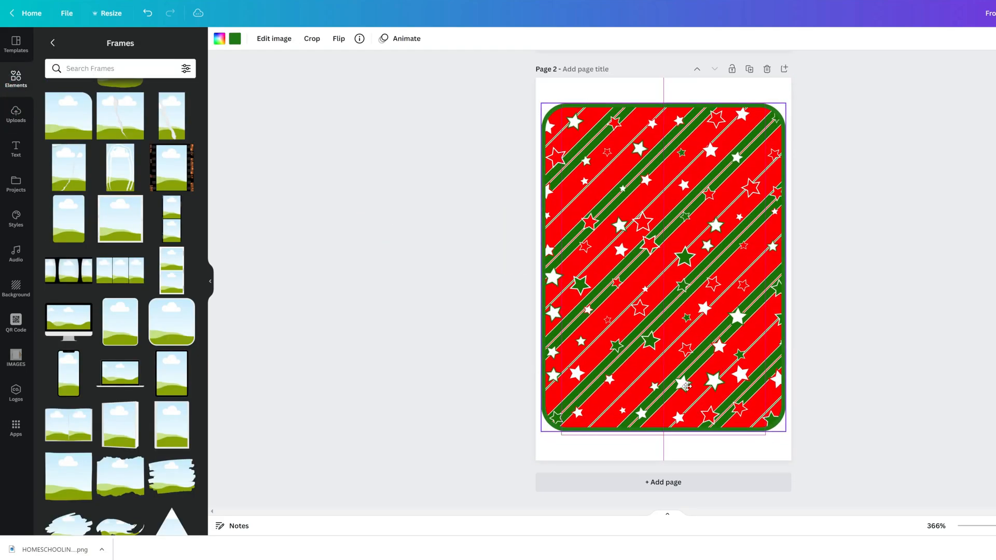
# - Try a mid-grey background colour on page 2 to set off the frame's white outline
pyautogui.click(585, 92)
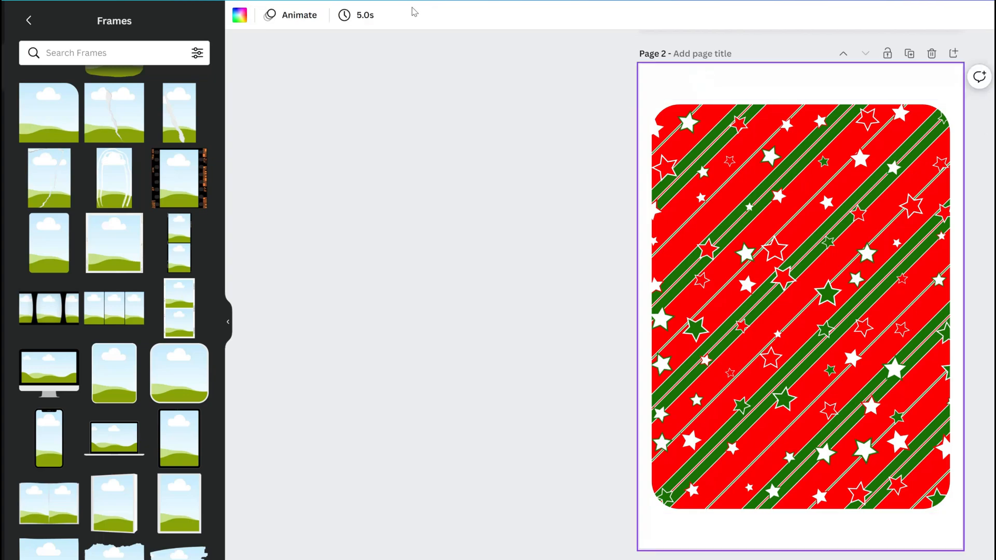
pyautogui.click(239, 15)
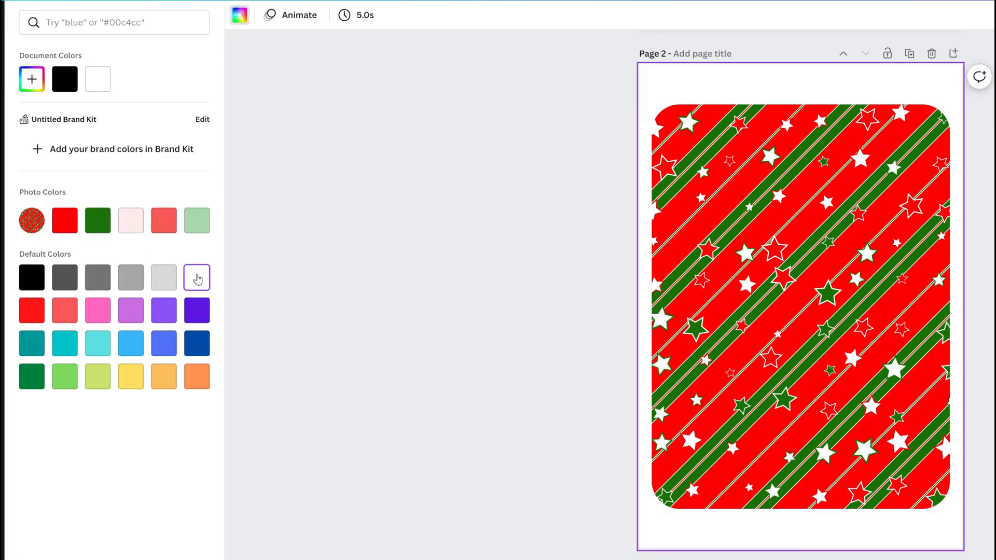
pyautogui.click(131, 278)
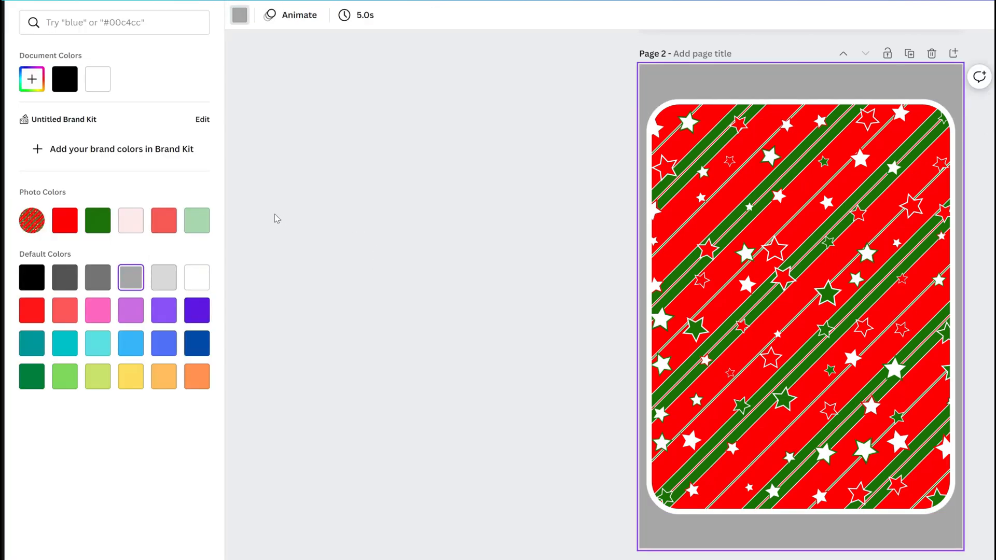
# - Centre the outlined, texture-filled frame on page 2 and deselect it
pyautogui.click(425, 279)
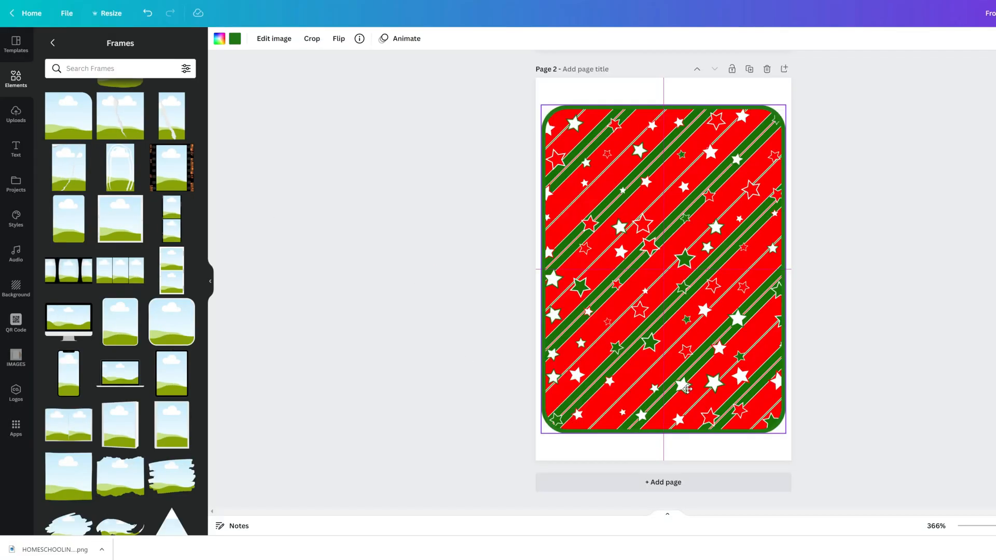
pyautogui.click(951, 360)
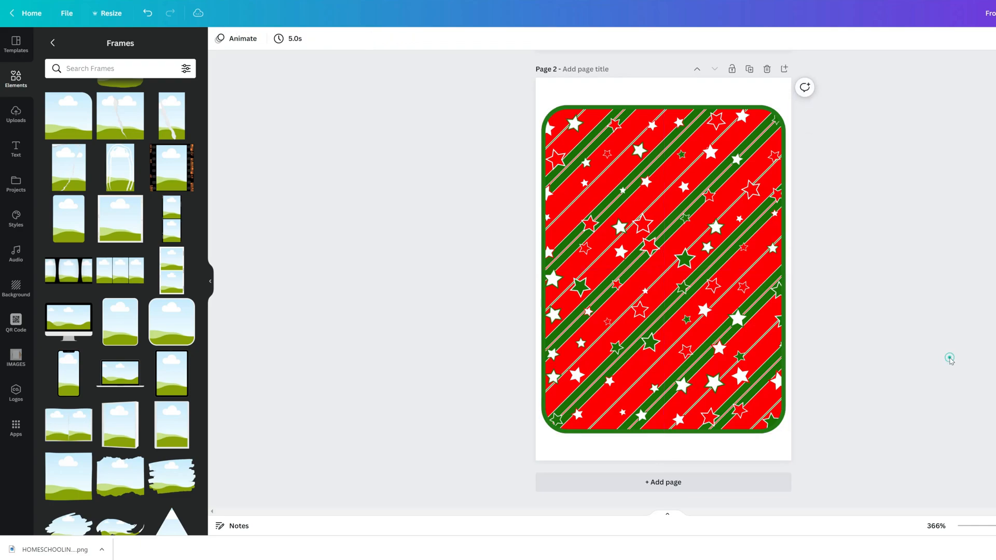
# - Set the texture-filled frame's outline to white and the page 2 background to mid-grey
pyautogui.click(612, 267)
pyautogui.click(235, 41)
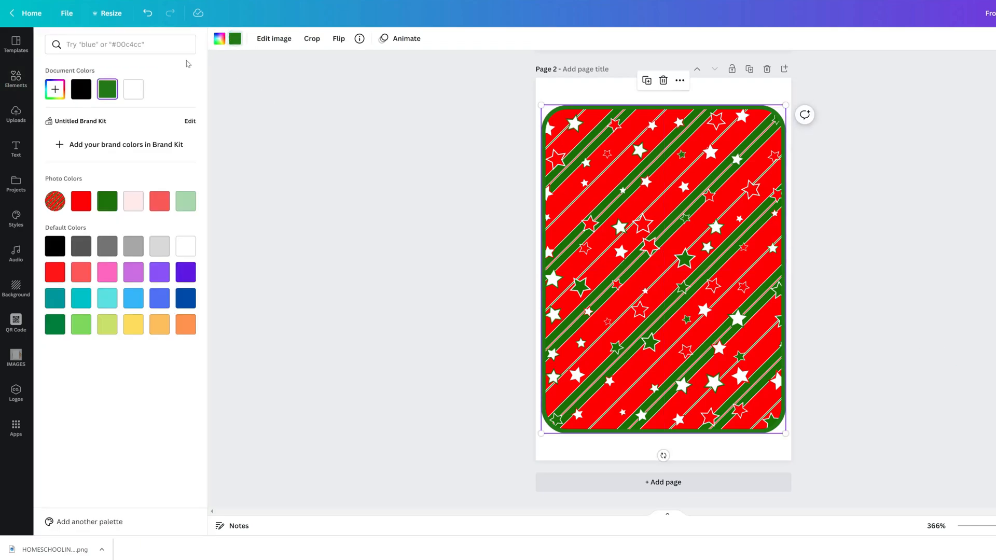
pyautogui.click(133, 89)
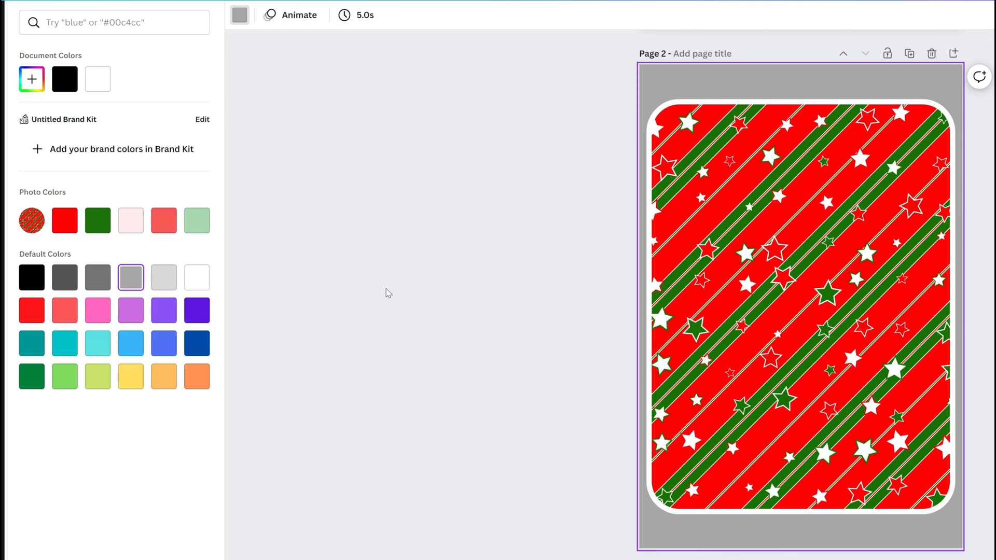
pyautogui.click(424, 275)
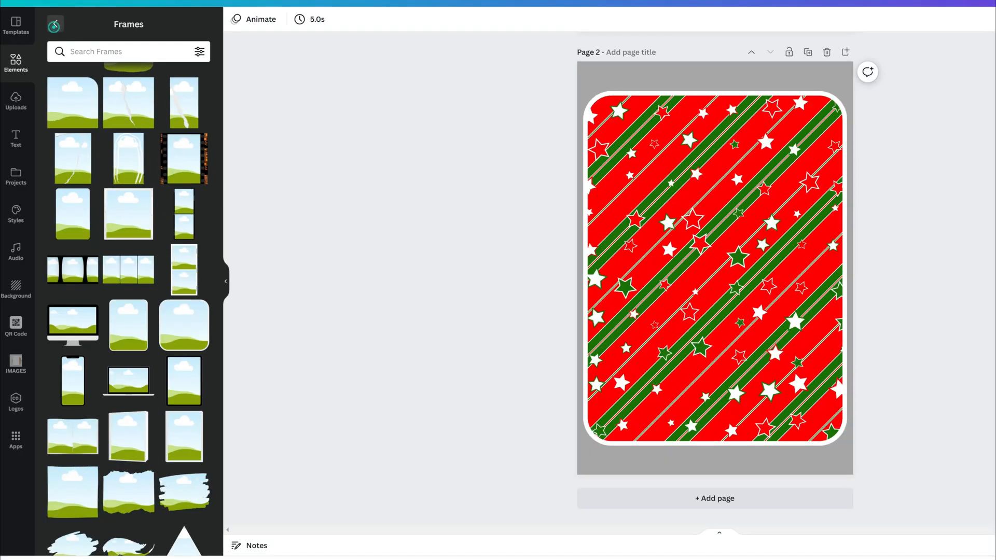
# - Add a square shape and stretch it into a wide rectangle across the lower part of the frame
pyautogui.click(28, 20)
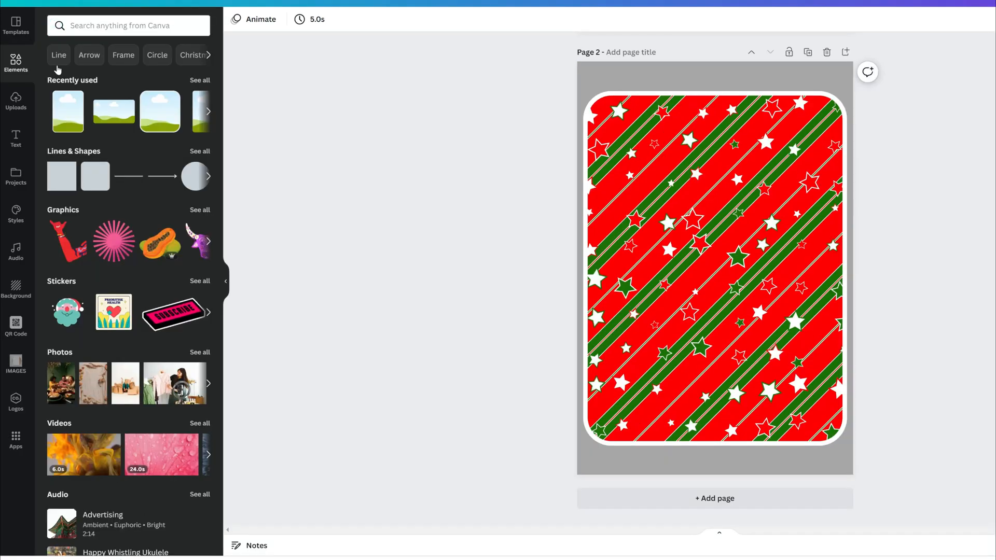
pyautogui.click(58, 184)
pyautogui.moveTo(715, 266); pyautogui.dragTo(835, 359)
pyautogui.moveTo(717, 402); pyautogui.dragTo(716, 434)
pyautogui.moveTo(717, 319); pyautogui.dragTo(716, 305)
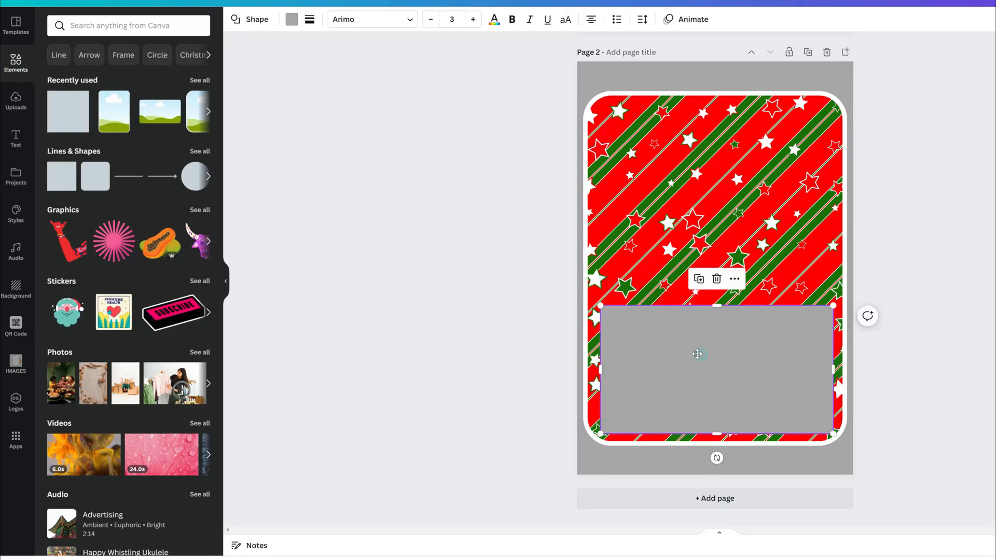
pyautogui.moveTo(698, 351); pyautogui.dragTo(701, 353)
pyautogui.click(640, 243)
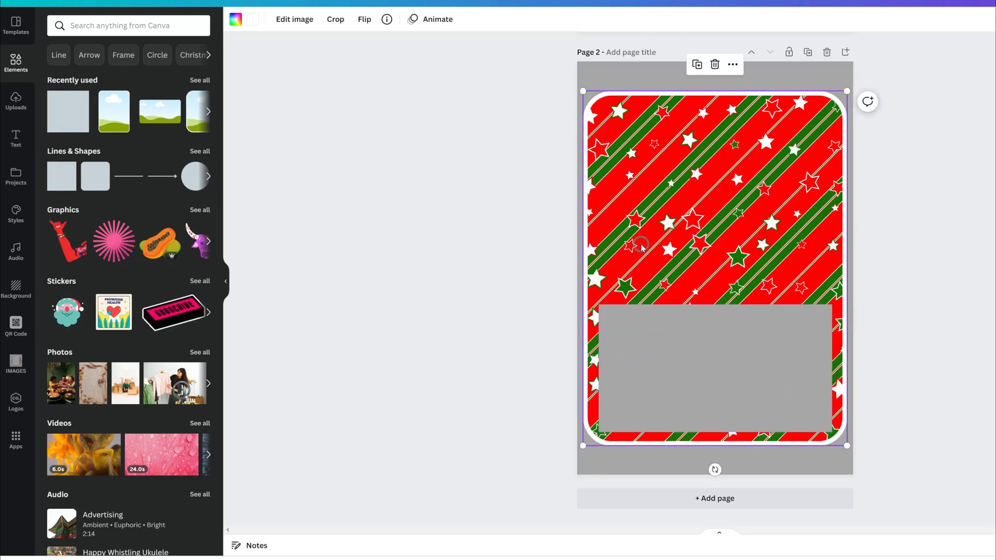
# - Add a "From:" subheading, shrink it and place it in the upper-left corner of the grey rectangle
pyautogui.click(15, 137)
pyautogui.click(133, 106)
pyautogui.click(123, 138)
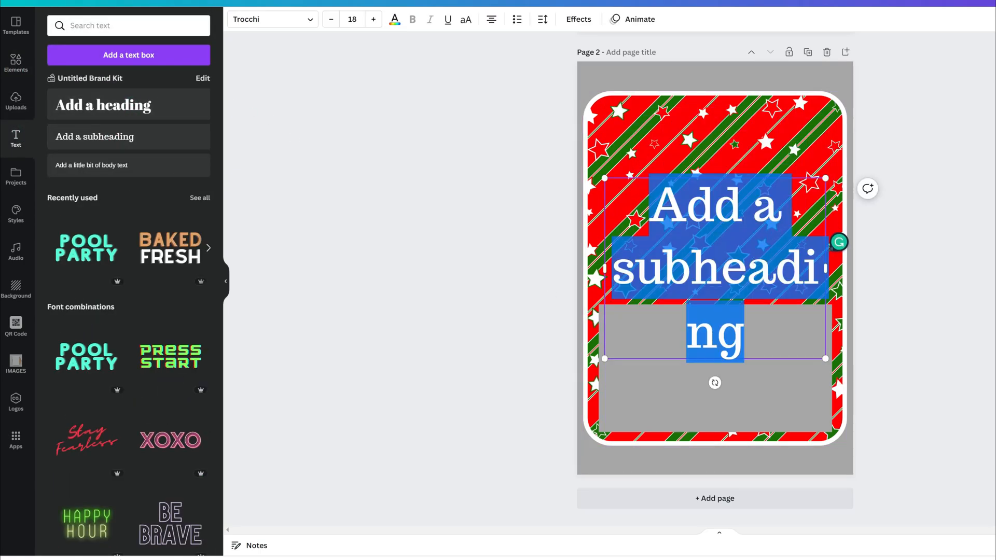
pyautogui.write('From:')
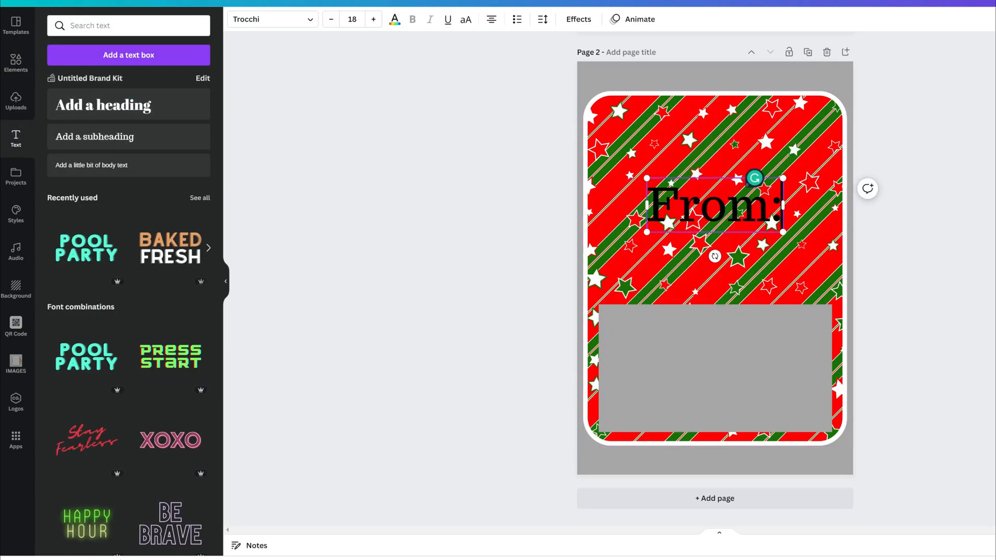
pyautogui.moveTo(711, 198); pyautogui.dragTo(669, 333)
pyautogui.moveTo(739, 369); pyautogui.dragTo(627, 379)
pyautogui.click(702, 339)
# - Duplicate the "From:" text, change the copy to "To:" and align it below the original inside the rectangle
pyautogui.click(648, 331)
pyautogui.hotkey('ctrl', 'd')
pyautogui.doubleClick(628, 382)
pyautogui.write('To:')
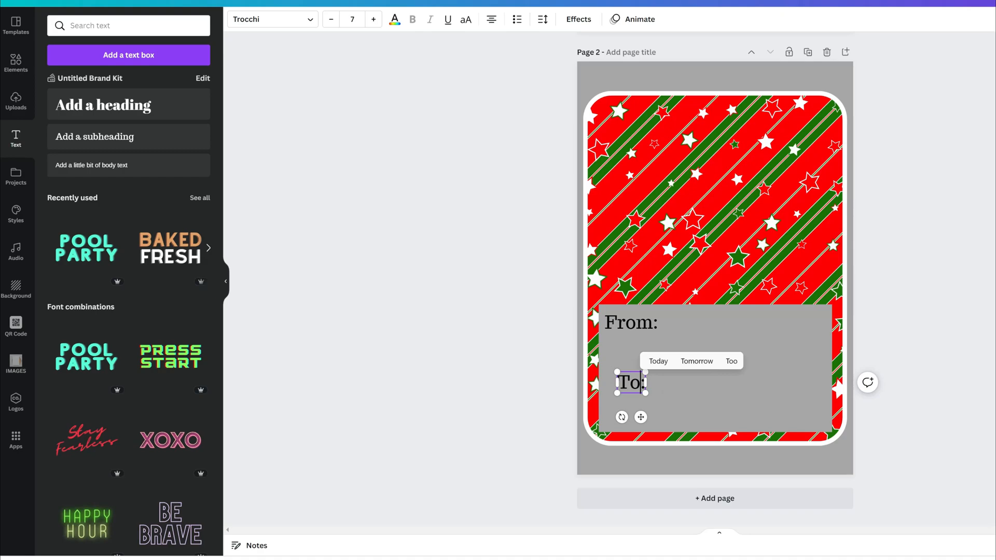
pyautogui.press('Escape')
# - Change the fill of the rectangle behind the "From:" and "To:" text to white and deselect it
pyautogui.click(689, 388)
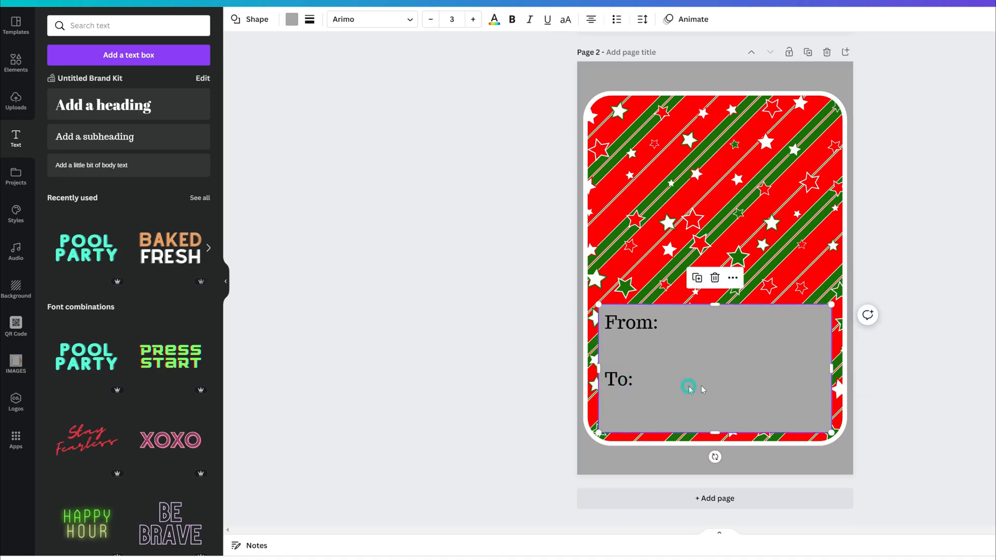
pyautogui.click(777, 347)
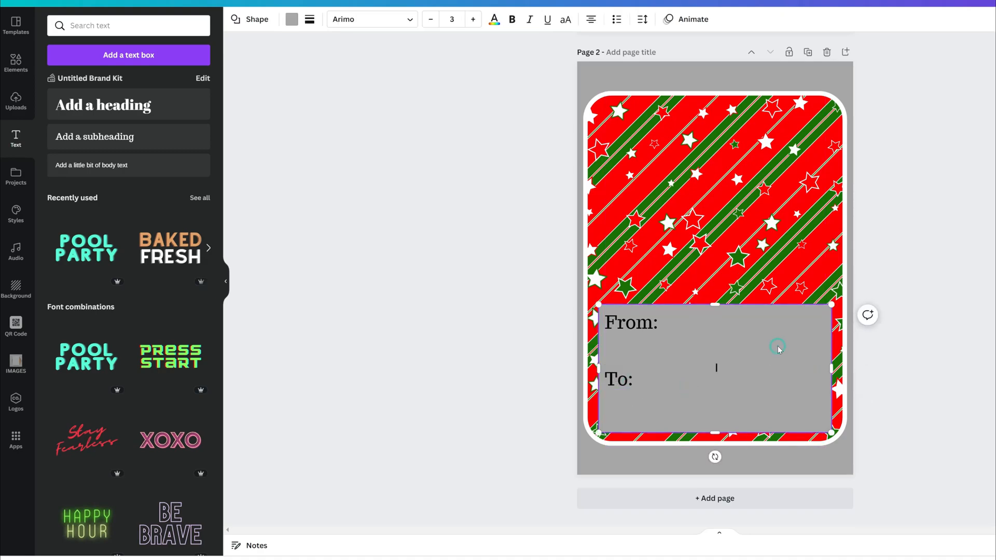
pyautogui.click(414, 313)
pyautogui.click(727, 345)
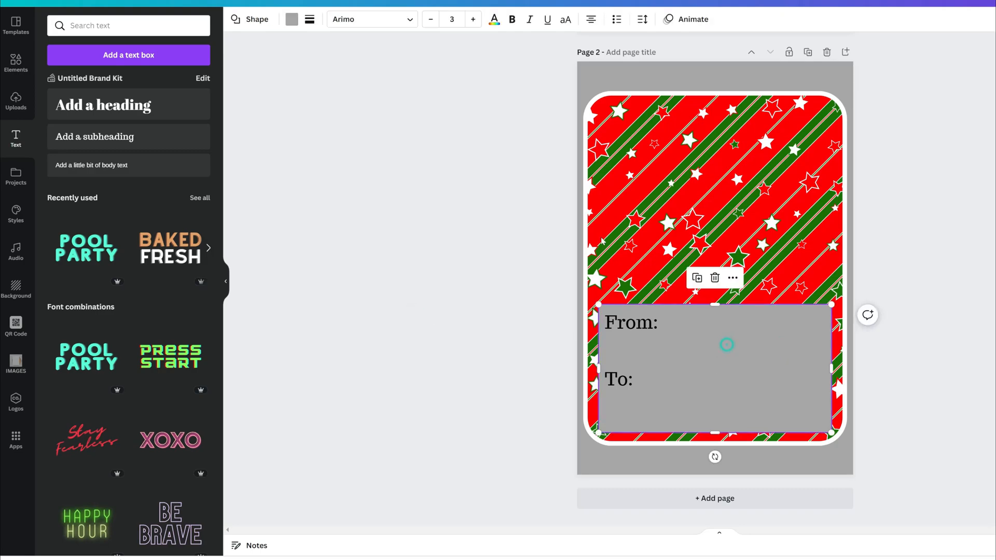
pyautogui.click(292, 21)
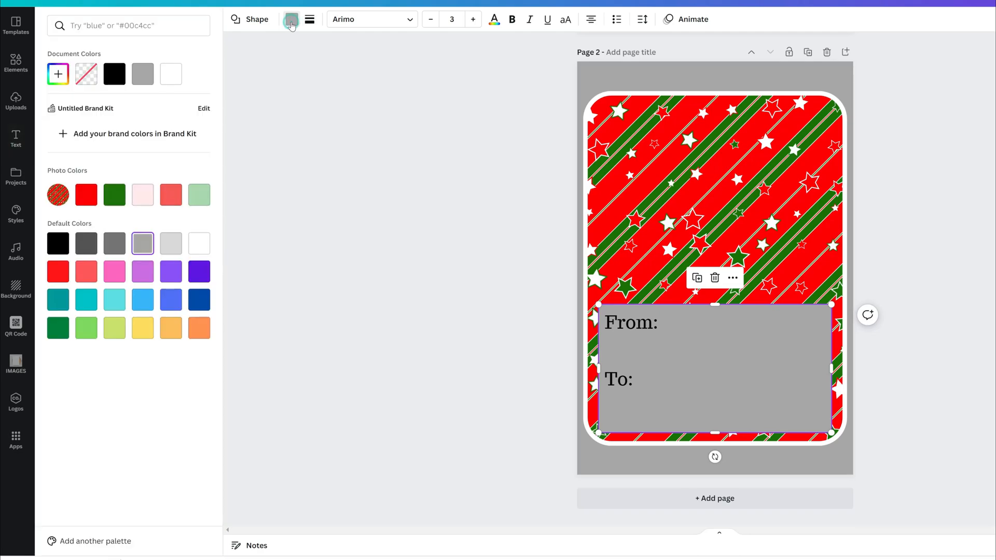
pyautogui.click(180, 79)
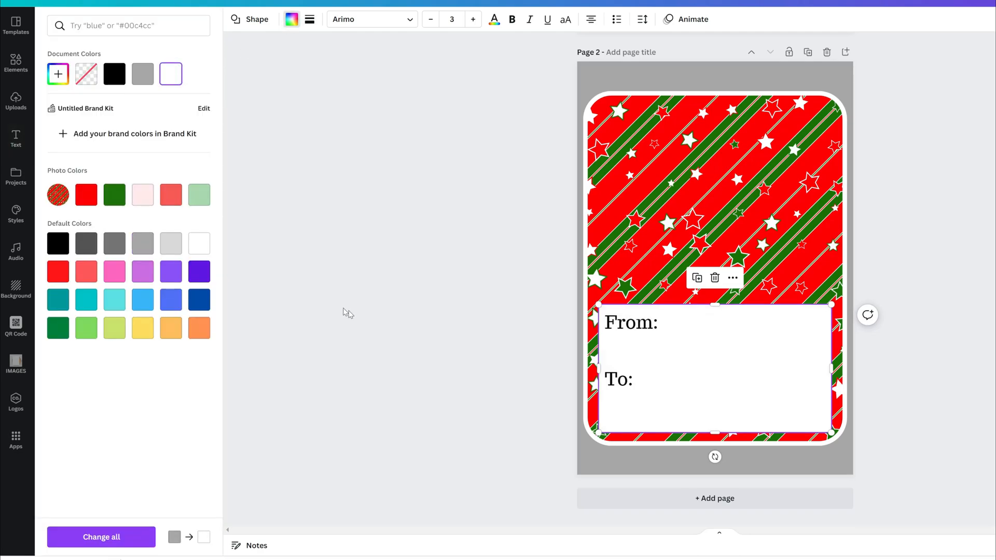
pyautogui.click(435, 309)
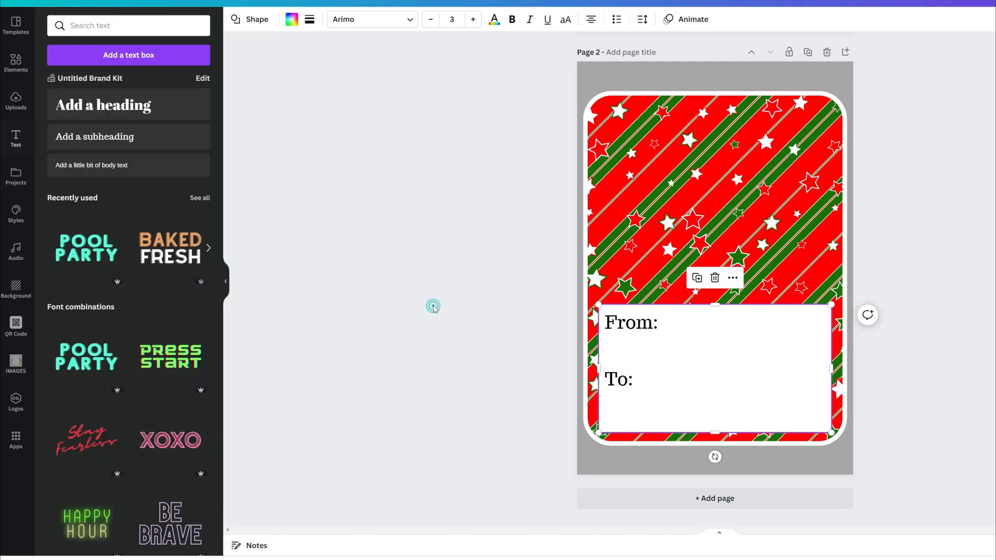
pyautogui.click(435, 308)
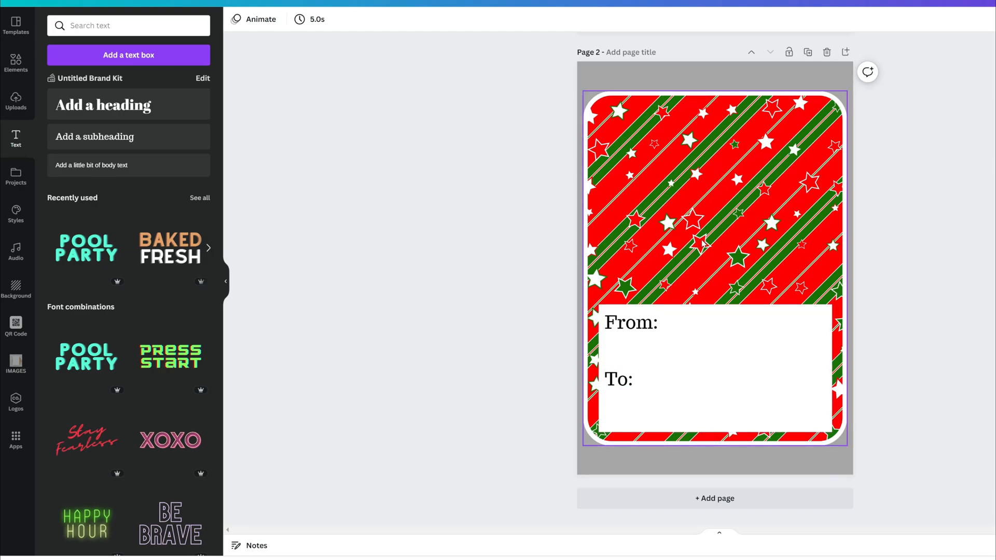
# - Add a heading reading "Happy holidays" and shrink it to font size 15.1
pyautogui.click(107, 109)
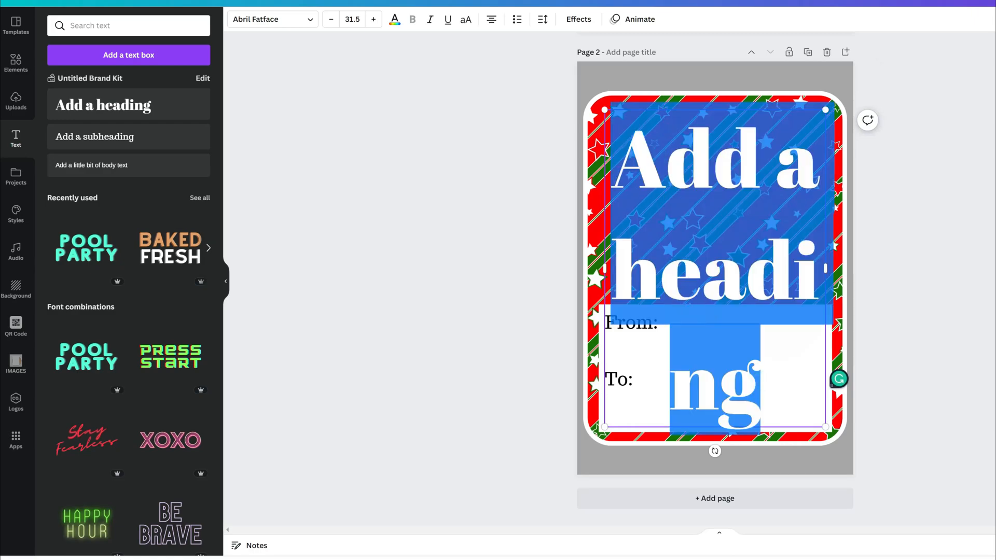
pyautogui.write('Happy holidays')
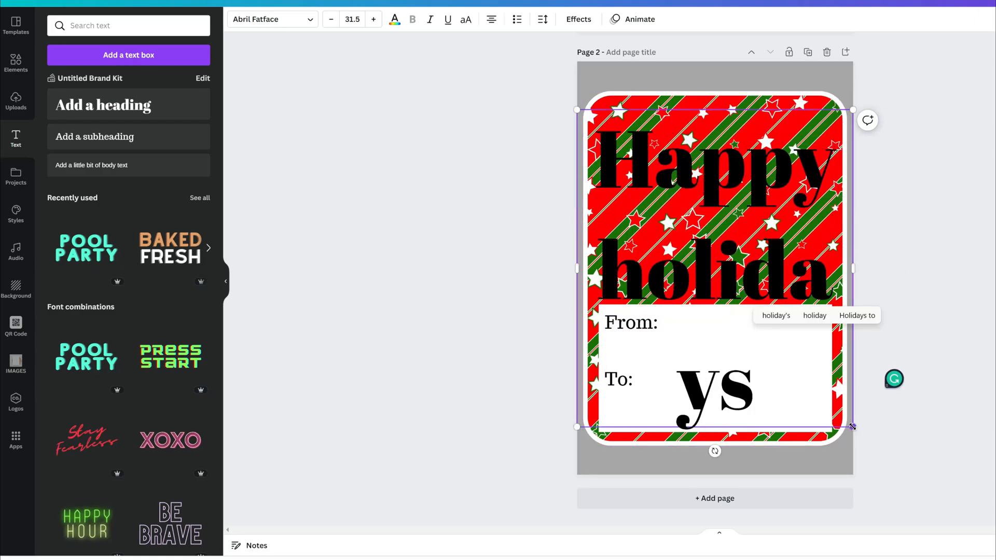
pyautogui.moveTo(853, 427); pyautogui.dragTo(709, 261)
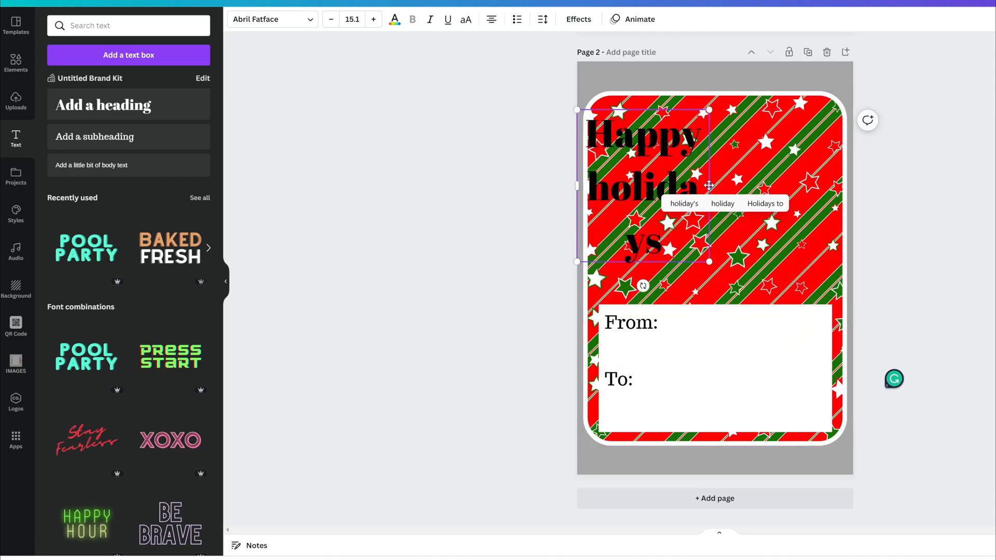
# - Widen the "Happy holidays" text box to the frame's width so it wraps onto two lines, and centre it above the white rectangle
pyautogui.moveTo(710, 186); pyautogui.dragTo(751, 192)
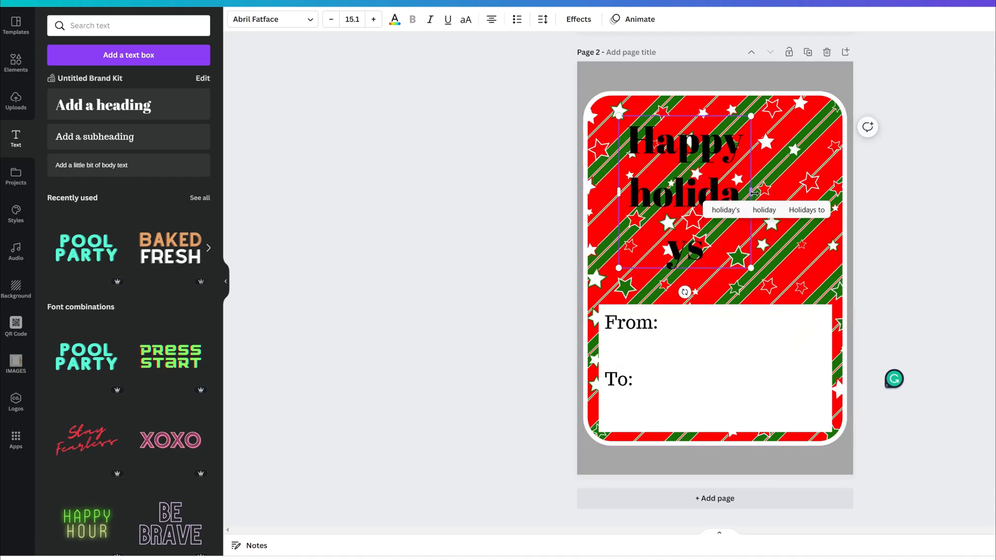
pyautogui.moveTo(823, 199); pyautogui.dragTo(824, 167)
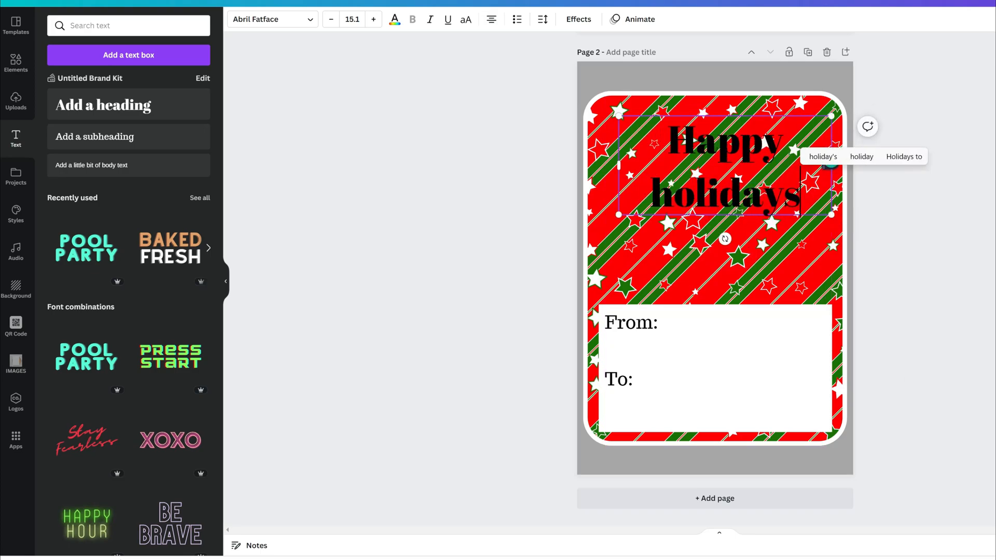
pyautogui.moveTo(619, 163); pyautogui.dragTo(588, 163)
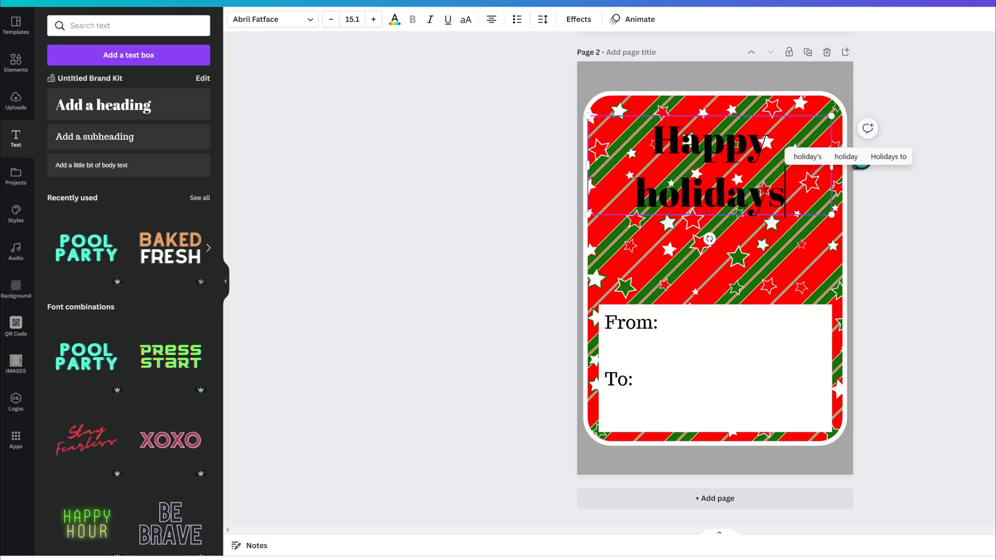
pyautogui.click(916, 206)
pyautogui.click(782, 179)
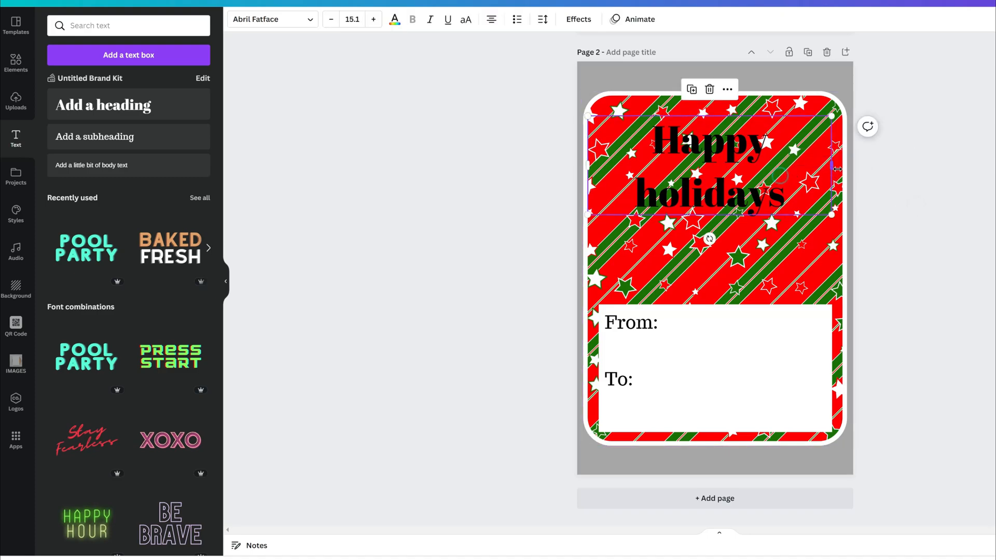
pyautogui.moveTo(832, 166); pyautogui.dragTo(844, 166)
pyautogui.click(974, 192)
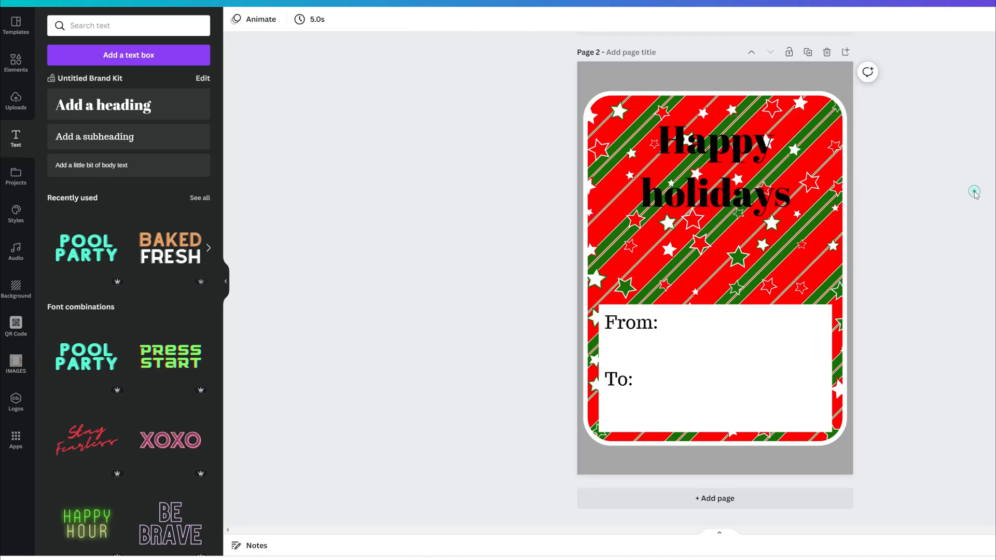
pyautogui.moveTo(700, 196); pyautogui.dragTo(698, 222)
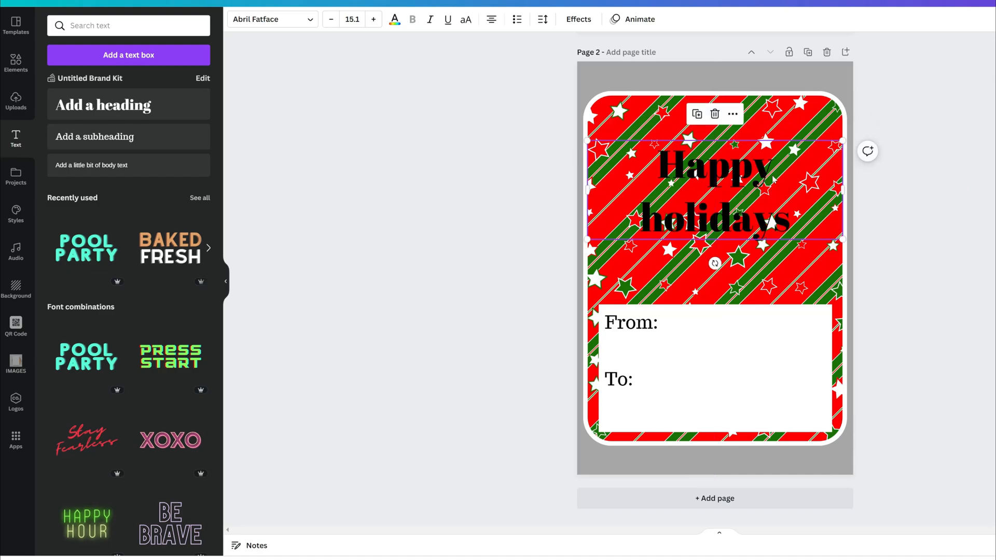
# - Apply the Background text effect to the "Happy holidays" heading and colour it bright red
pyautogui.click(587, 23)
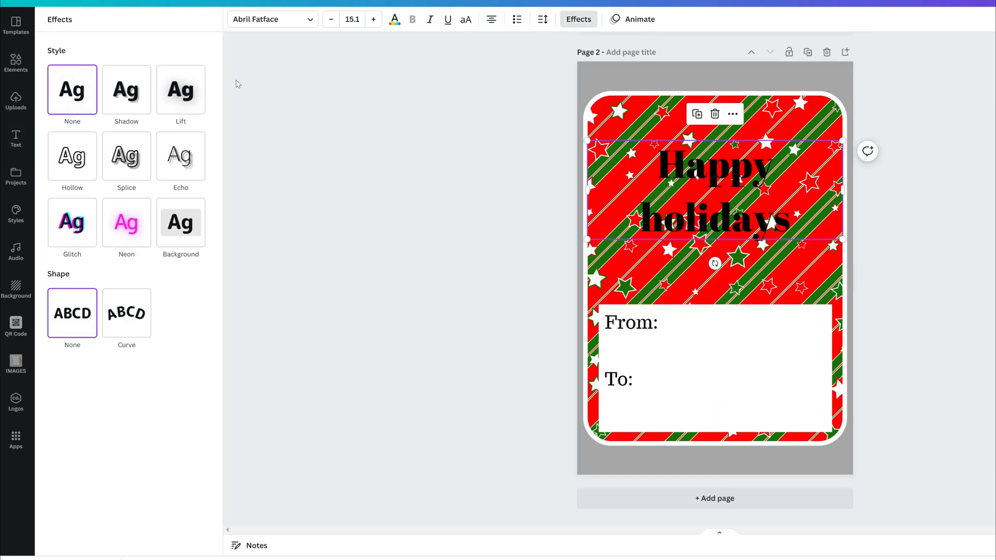
pyautogui.click(166, 220)
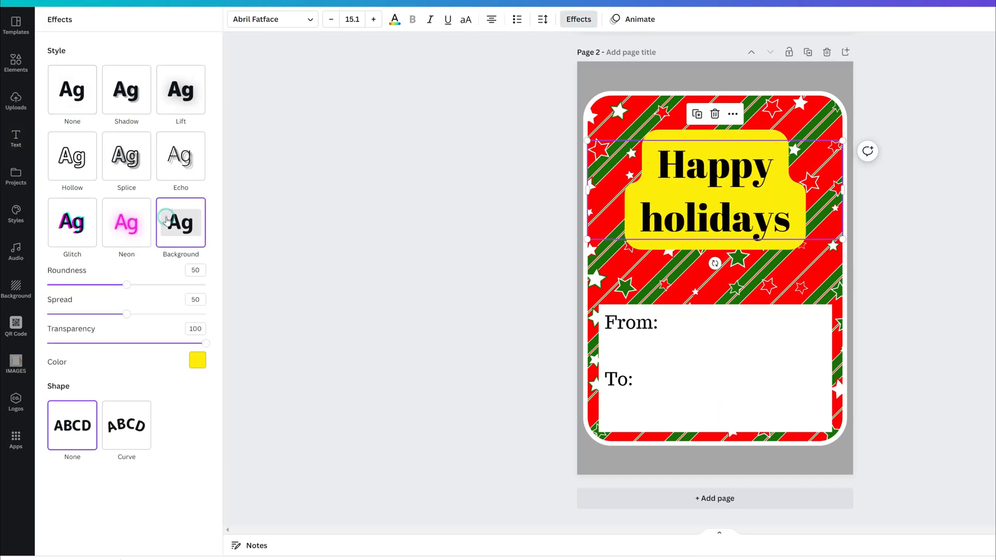
pyautogui.click(196, 361)
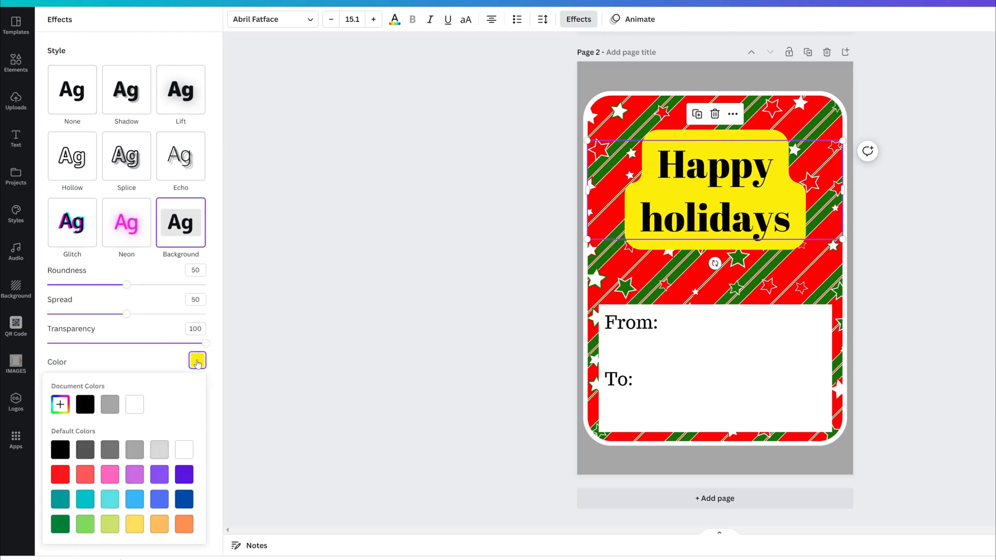
pyautogui.click(60, 476)
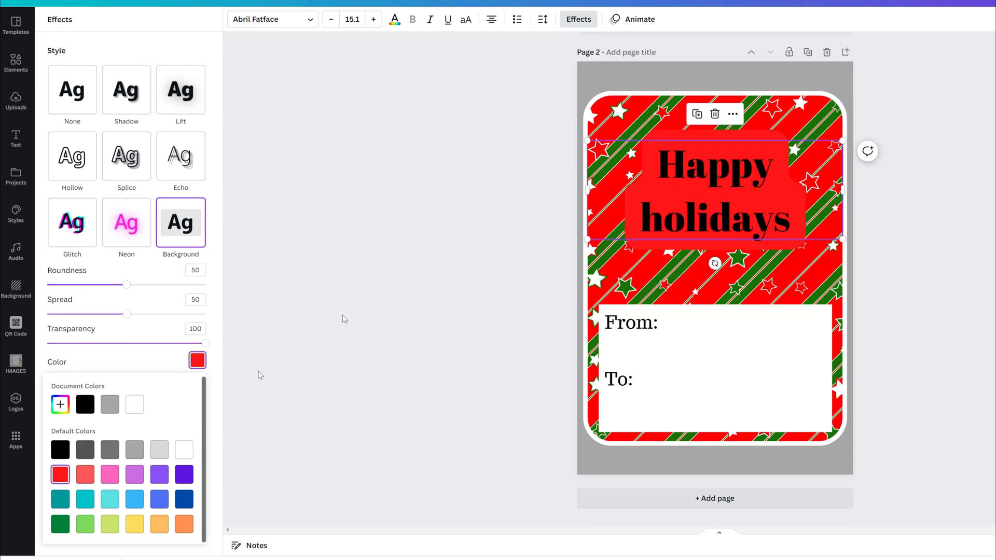
pyautogui.click(406, 266)
pyautogui.click(406, 267)
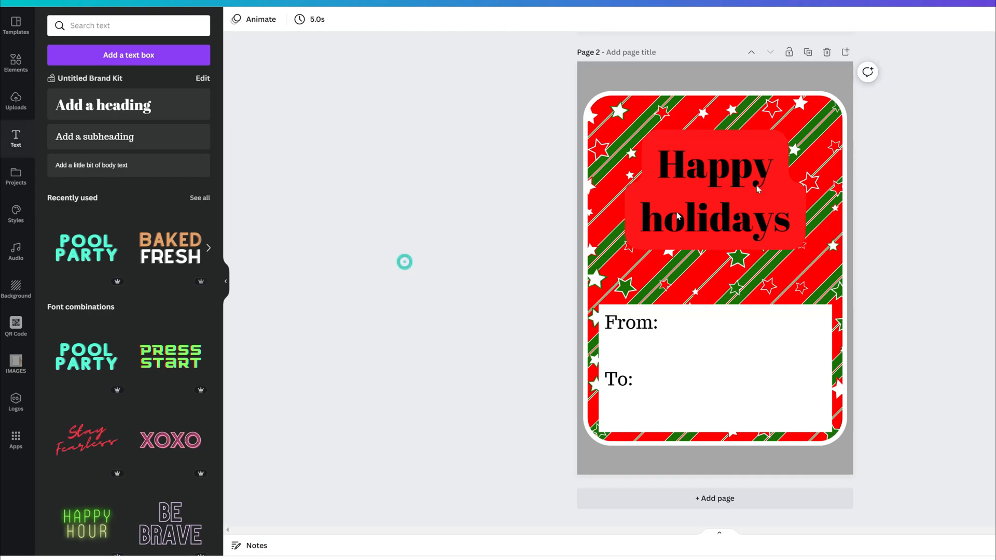
# - Apply the Curve shape to the "Happy holidays" heading and move it slightly lower on the label
pyautogui.click(760, 184)
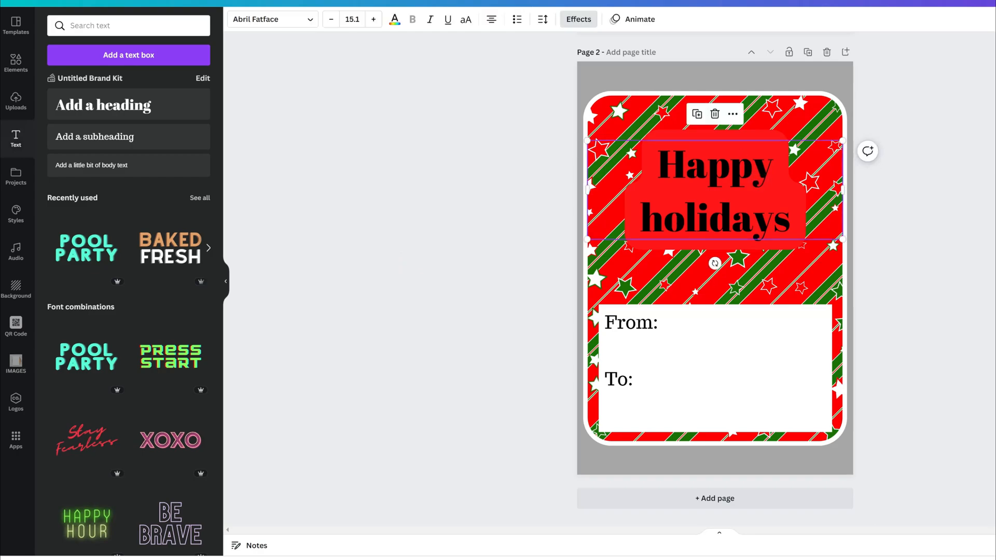
pyautogui.click(579, 19)
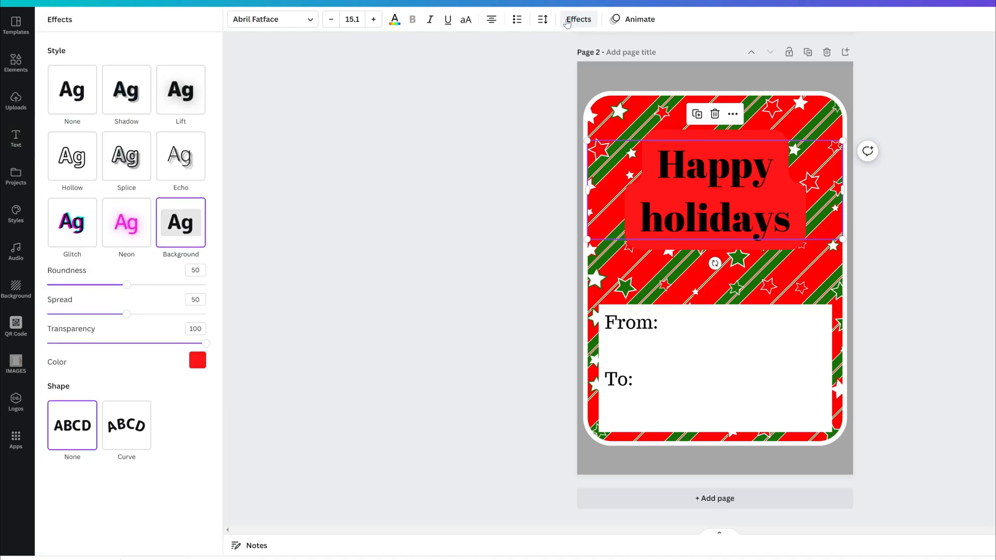
pyautogui.click(120, 417)
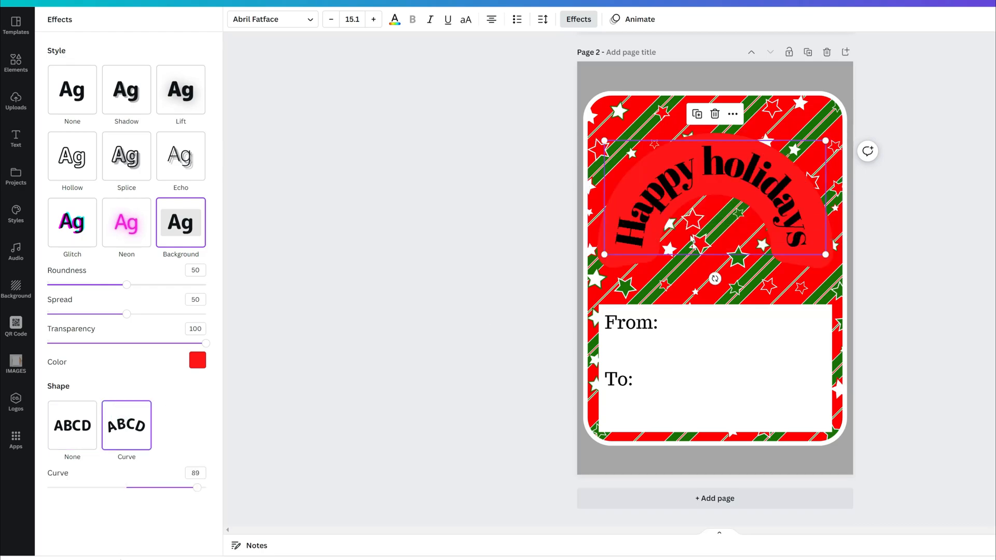
pyautogui.moveTo(699, 175); pyautogui.dragTo(699, 205)
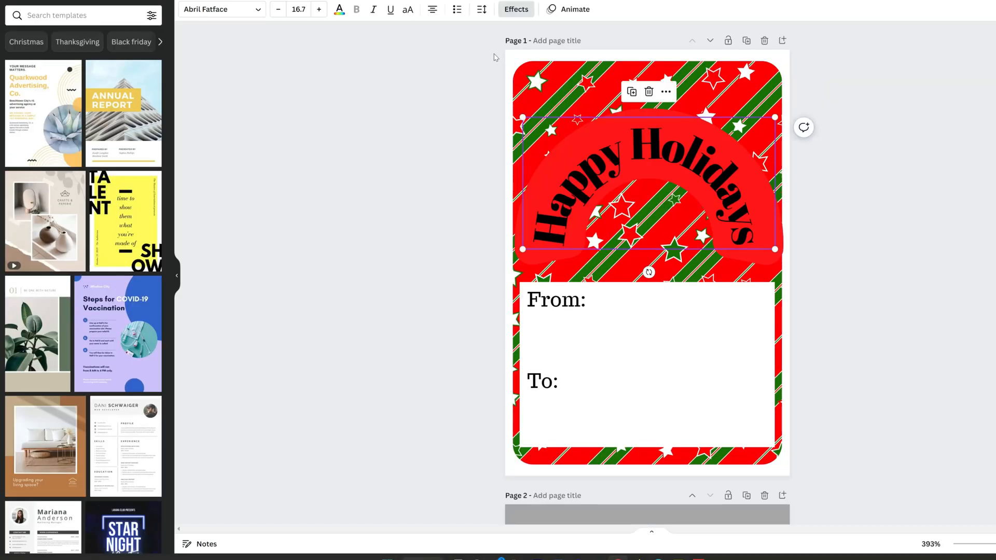
# - Set the curved heading background's roundness to 40, spread to 20 and transparency to 100
pyautogui.click(526, 14)
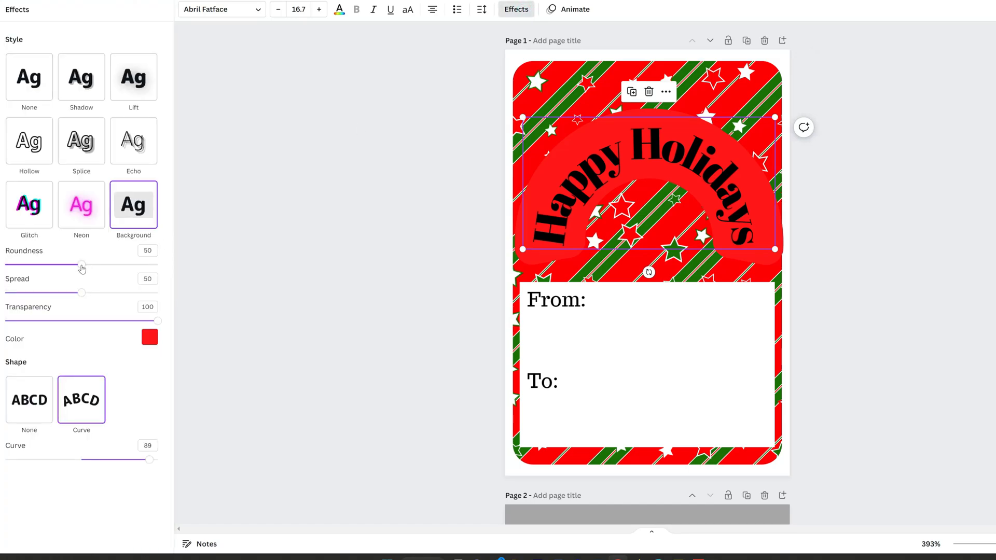
pyautogui.moveTo(82, 267); pyautogui.dragTo(38, 298)
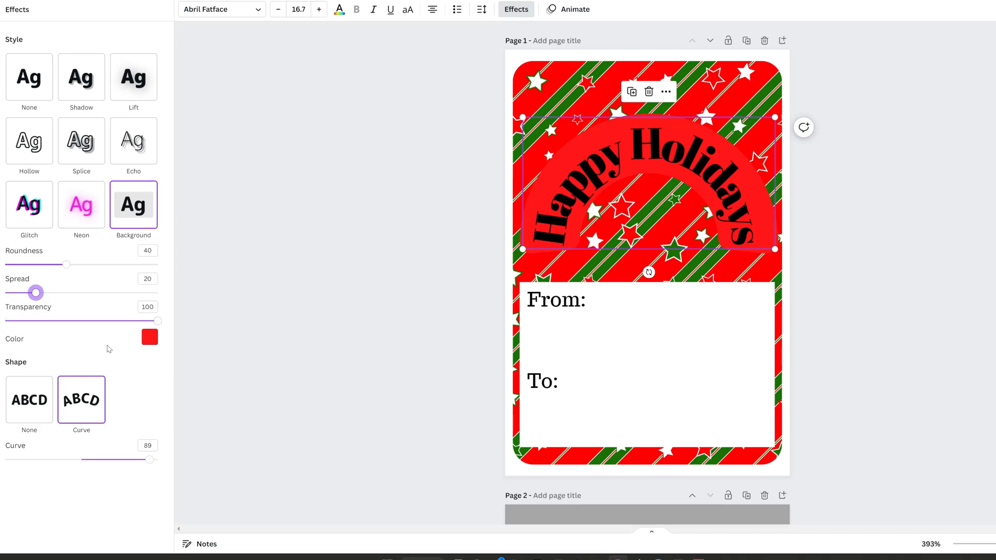
pyautogui.moveTo(154, 323)
pyautogui.mouseDown()
pyautogui.moveTo(50, 322)
pyautogui.moveTo(163, 325)
pyautogui.mouseUp()
# - Change the curved "Happy Holidays" text colour to white and deselect the heading
pyautogui.click(339, 9)
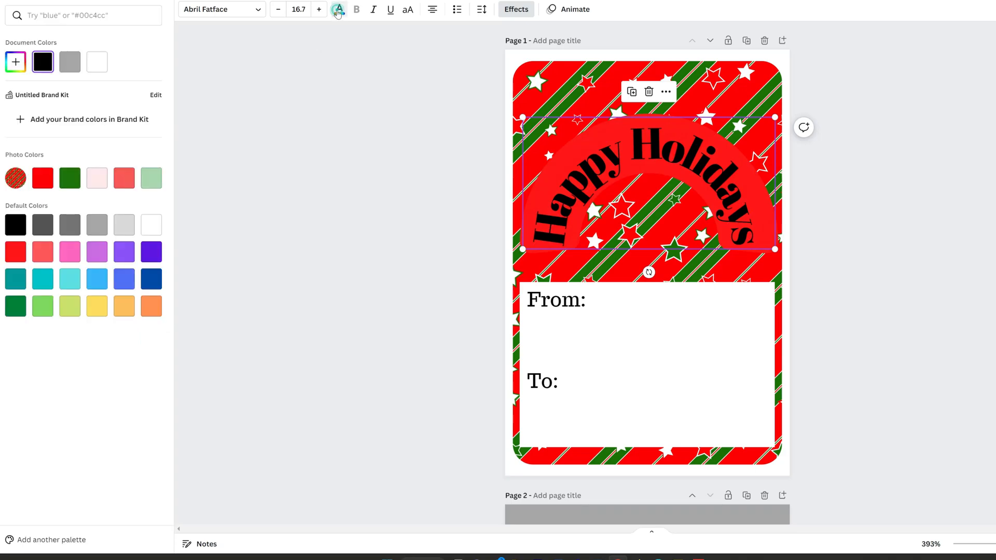
pyautogui.click(152, 226)
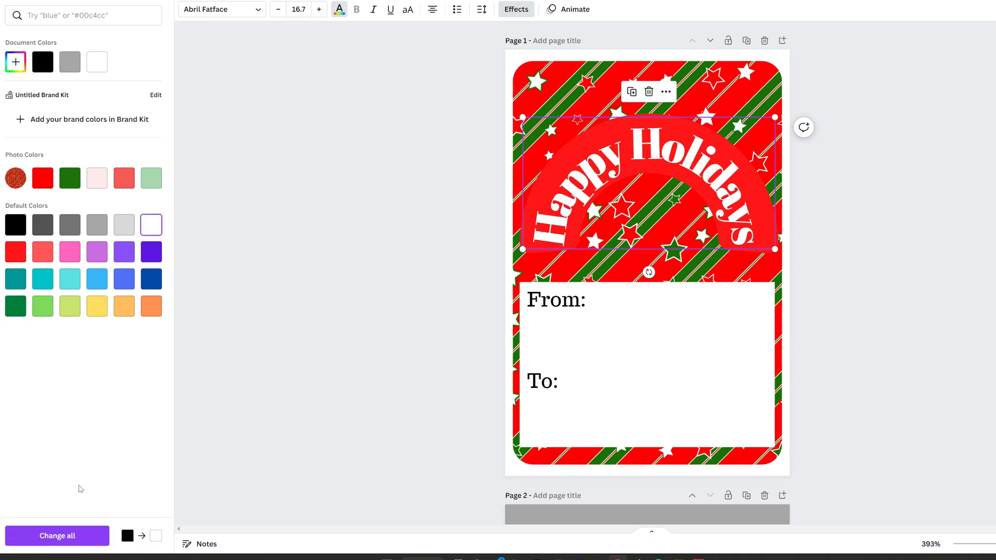
pyautogui.click(430, 337)
pyautogui.click(464, 186)
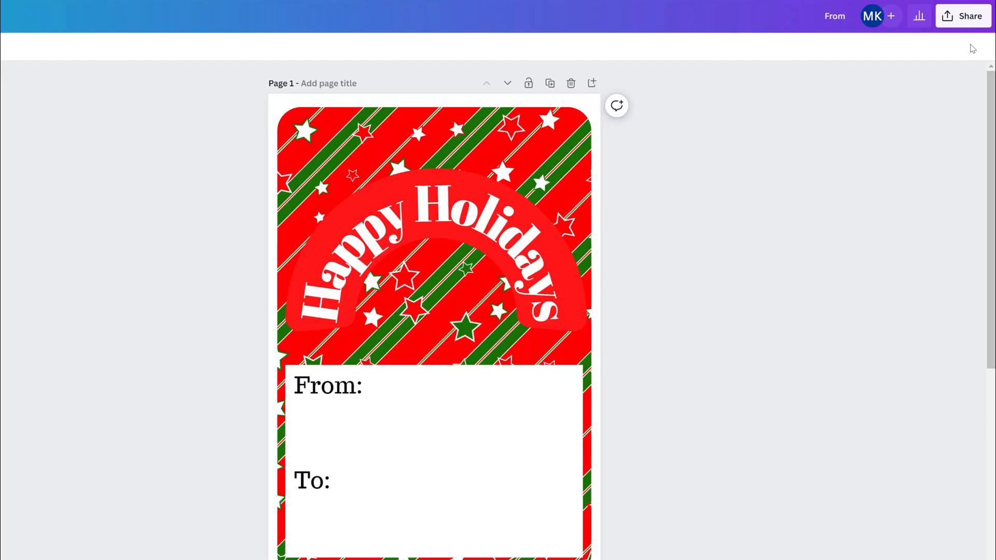
# - Open the design's download options, keep PNG as the file type and set the size multiplier to 1.5
pyautogui.click(958, 21)
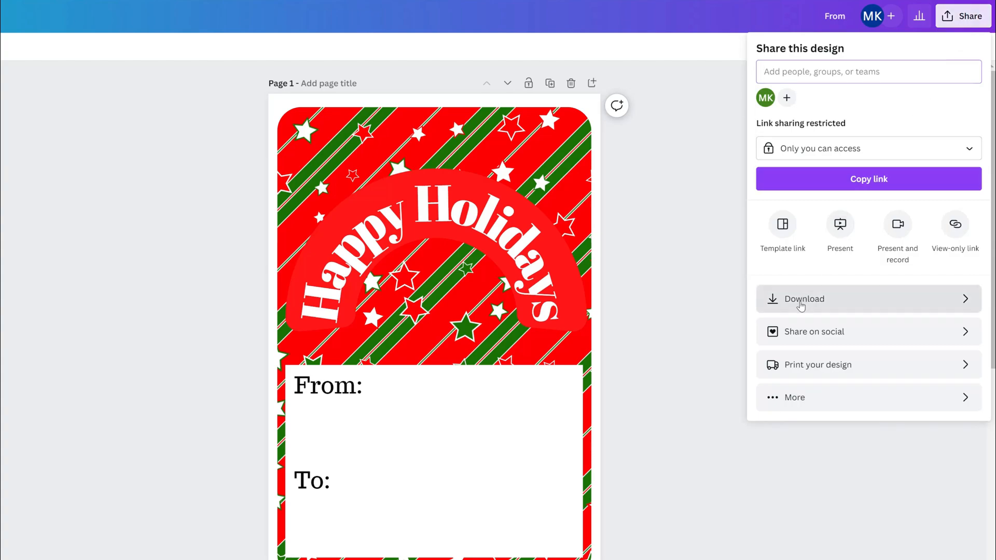
pyautogui.click(802, 306)
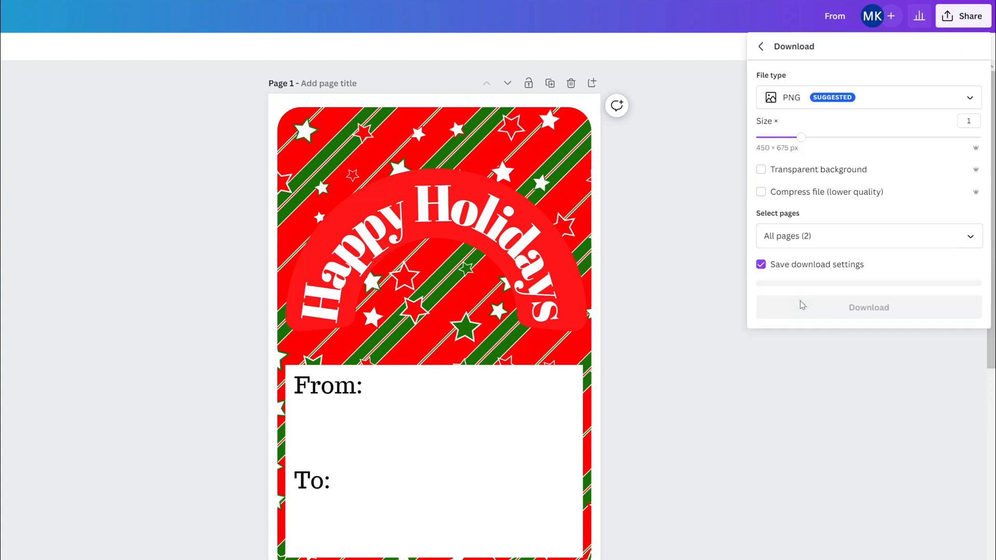
pyautogui.click(831, 99)
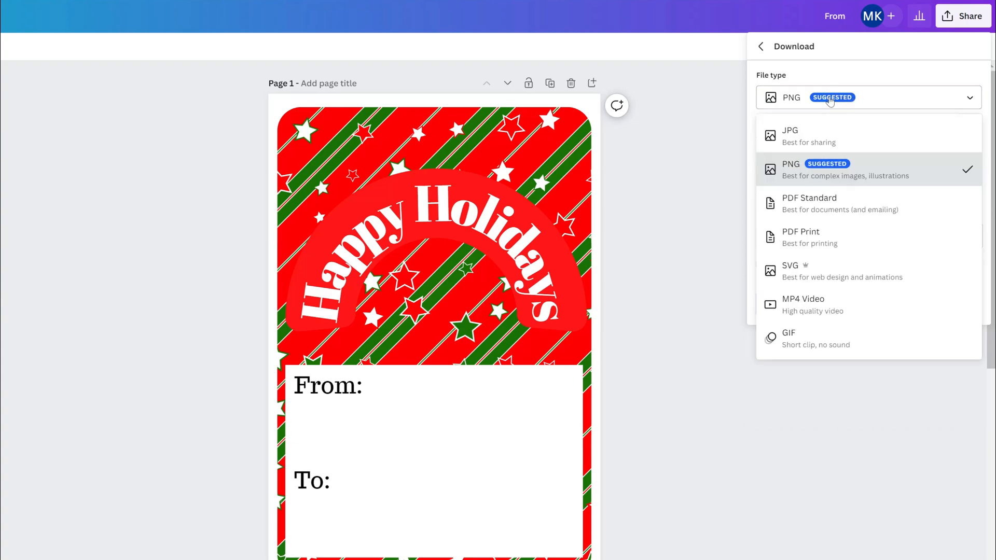
pyautogui.click(834, 99)
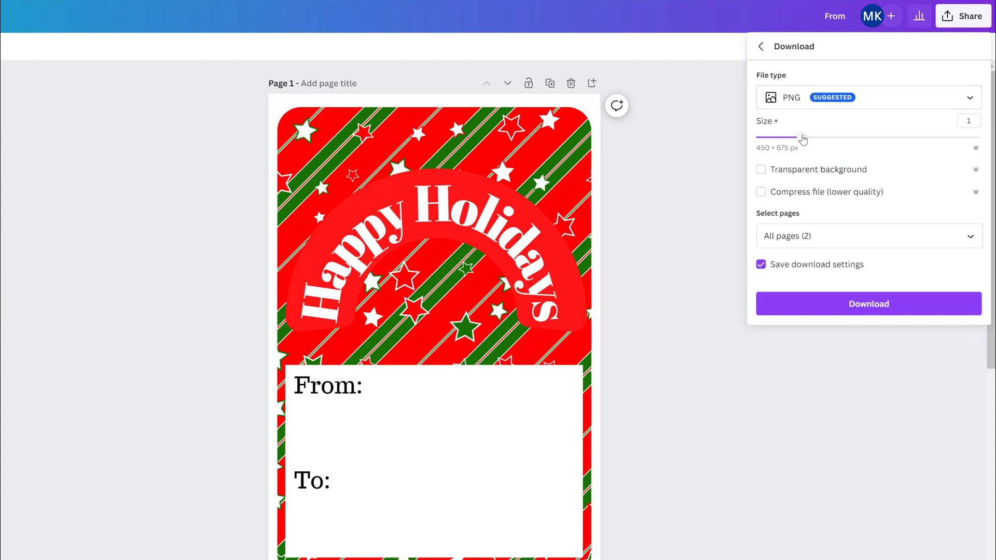
pyautogui.click(834, 139)
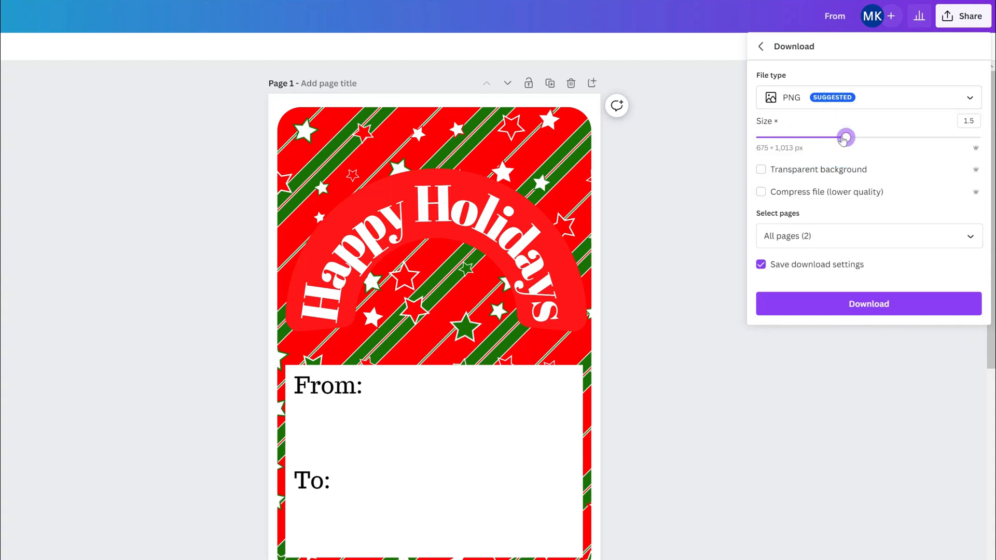
pyautogui.moveTo(843, 139)
pyautogui.mouseDown()
pyautogui.moveTo(982, 141)
pyautogui.moveTo(851, 139)
pyautogui.mouseUp()
# - Restrict the download to Page 1 only
pyautogui.click(792, 236)
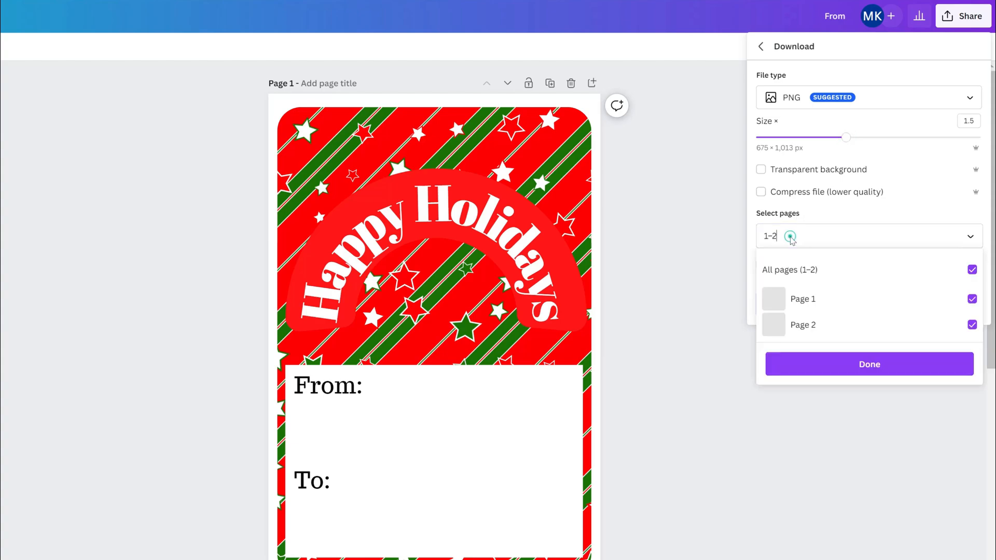
pyautogui.click(786, 278)
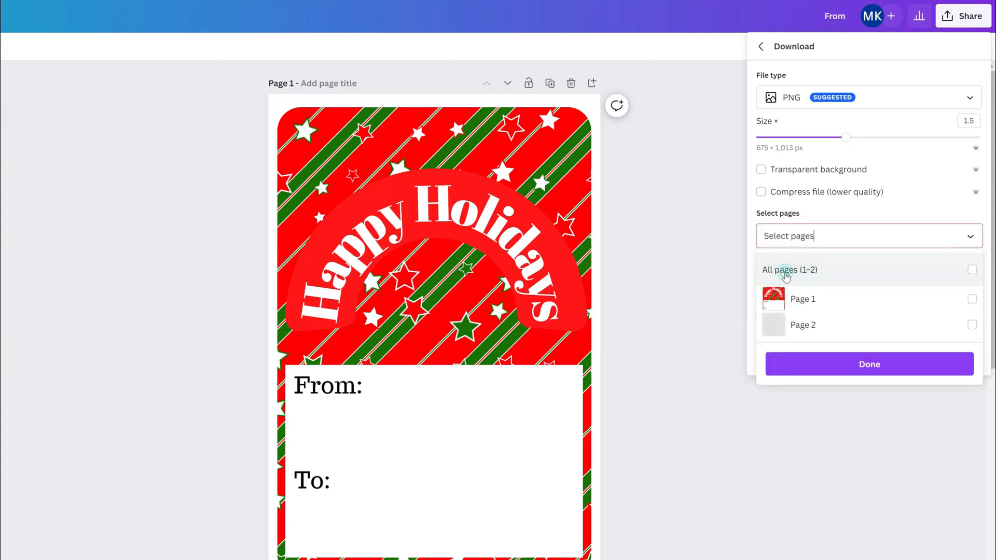
pyautogui.click(787, 276)
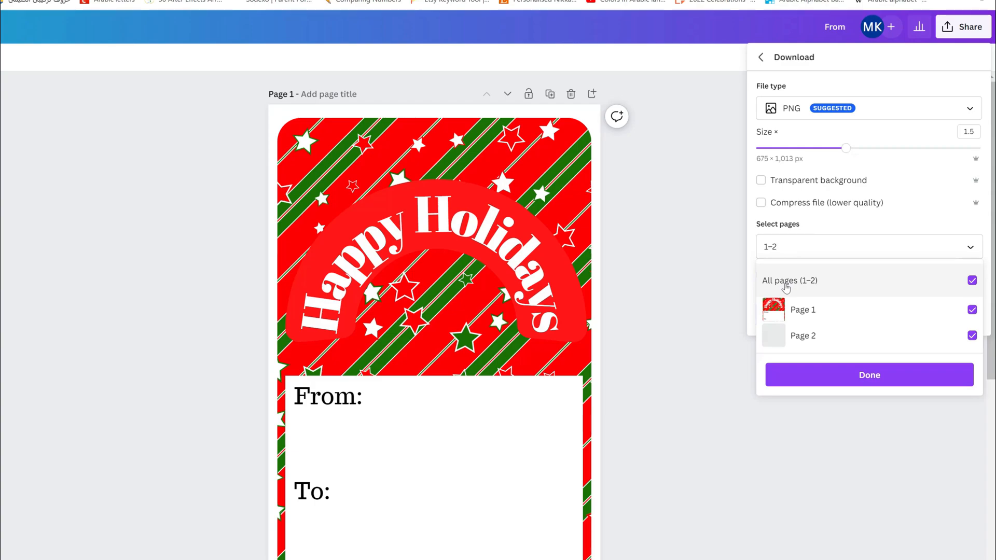
pyautogui.click(786, 283)
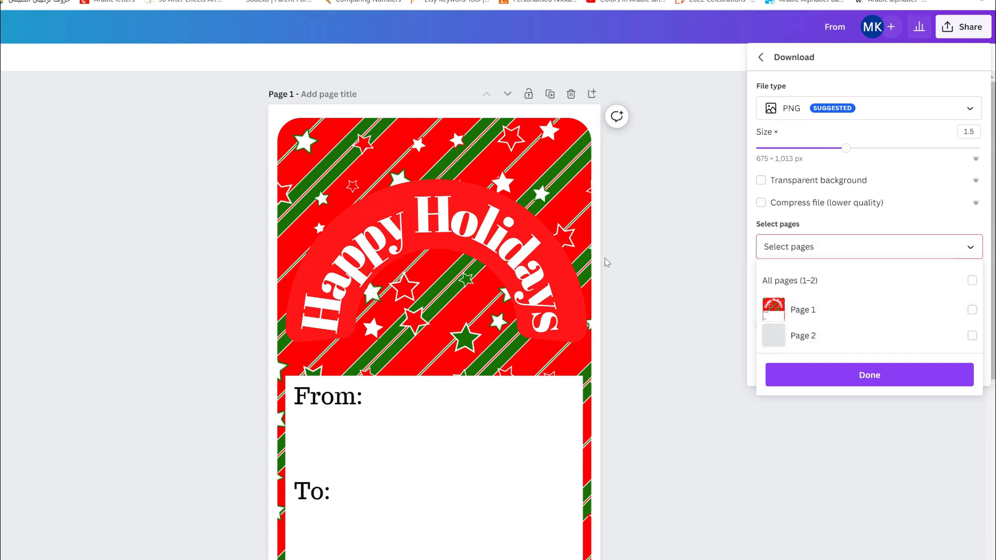
pyautogui.click(818, 311)
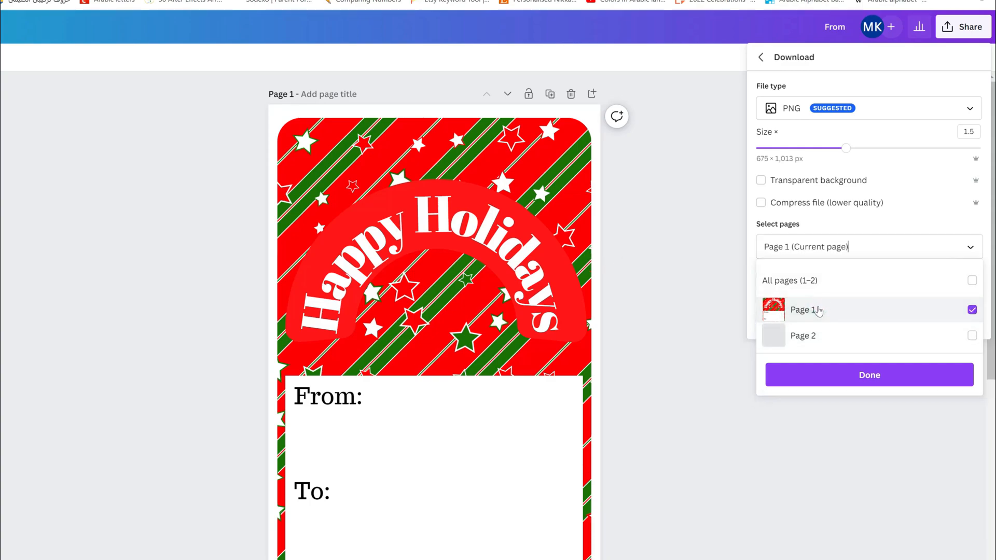
pyautogui.click(845, 376)
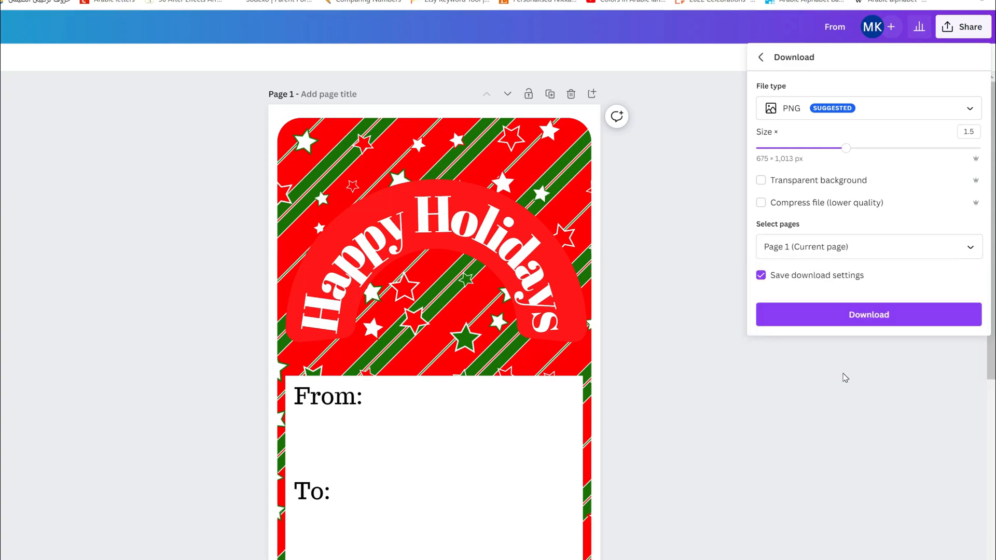
# - Review both label pages and download Page 1 as a PNG without a transparent background
pyautogui.scroll(-8, 846, 377)
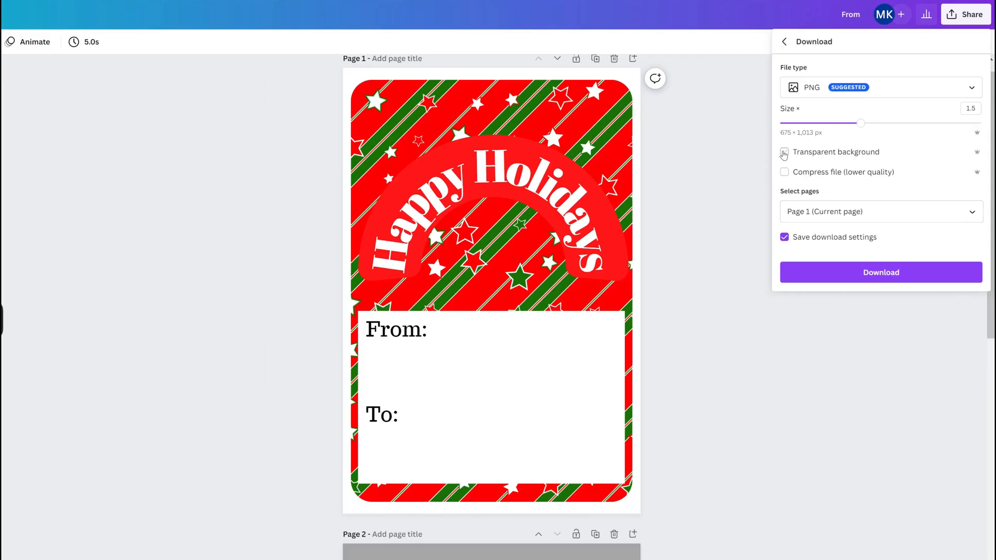
pyautogui.click(784, 152)
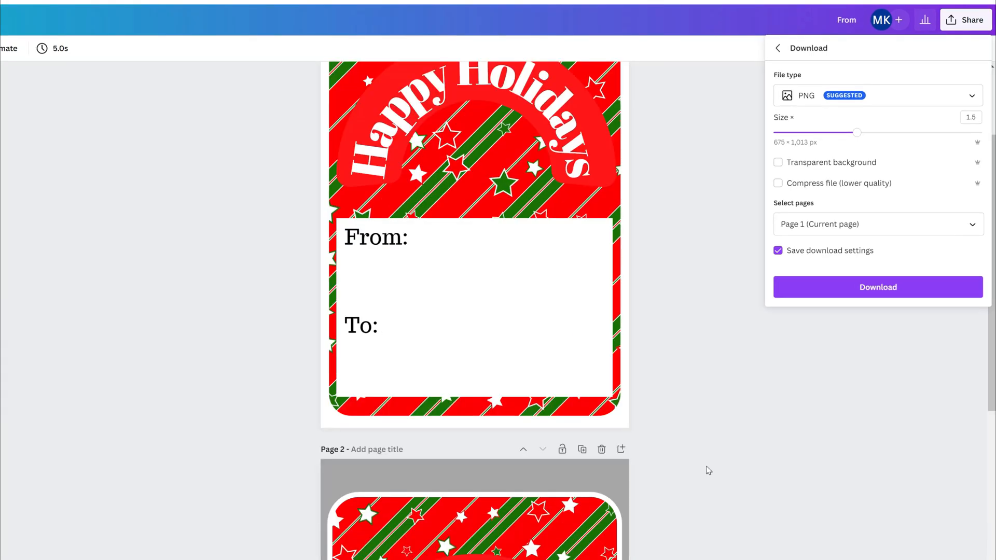
pyautogui.scroll(3, 717, 449)
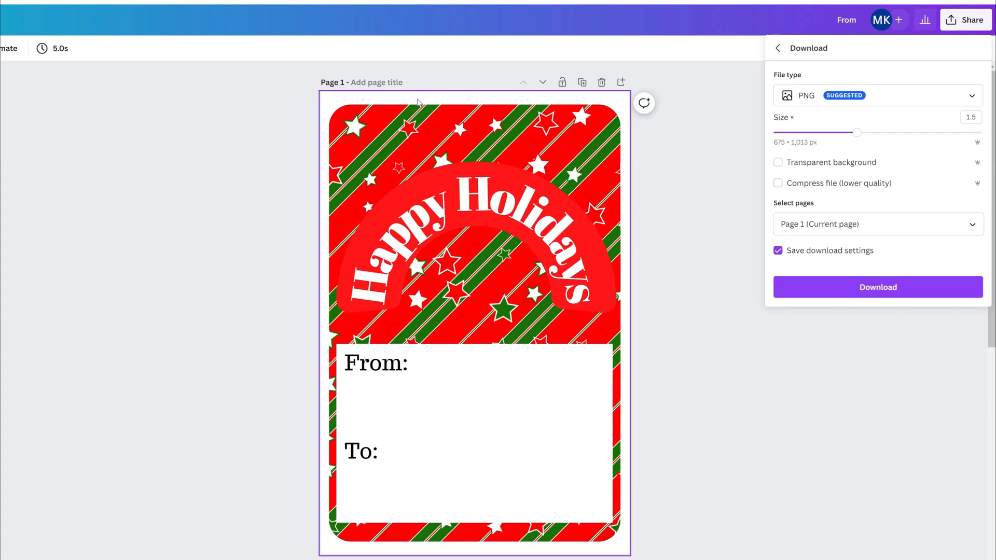
pyautogui.scroll(-5, 513, 267)
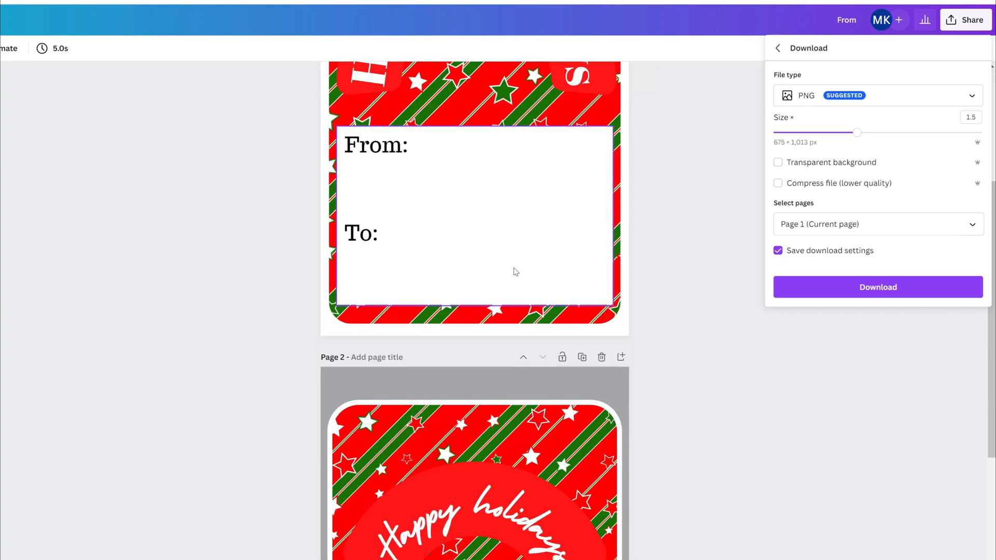
pyautogui.scroll(-3, 515, 268)
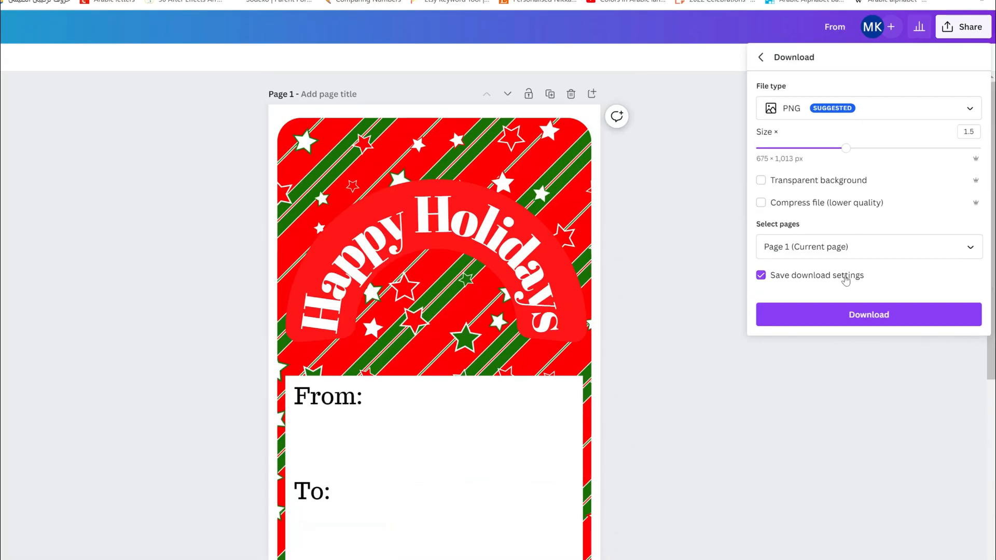
pyautogui.click(878, 286)
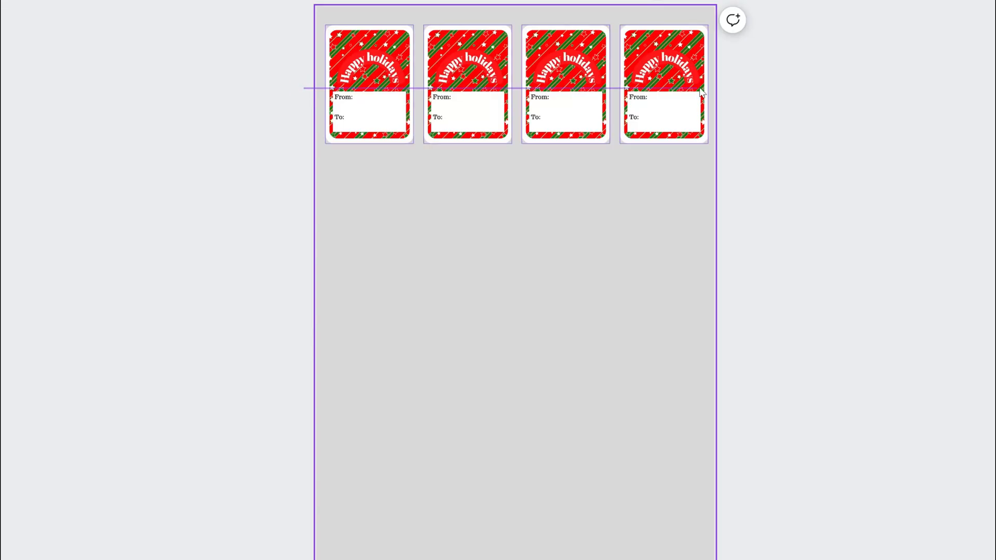
# - Duplicate the row of four labels three times down the grey sheet and nudge all the labels together
pyautogui.click(481, 111)
pyautogui.hotkey('ctrl', 'd')
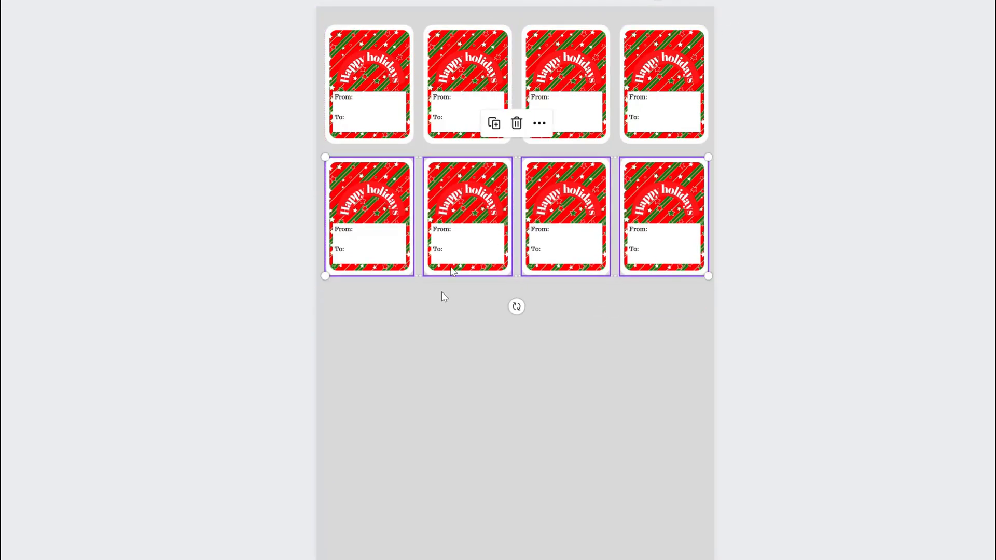
pyautogui.hotkey('ctrl', 'd')
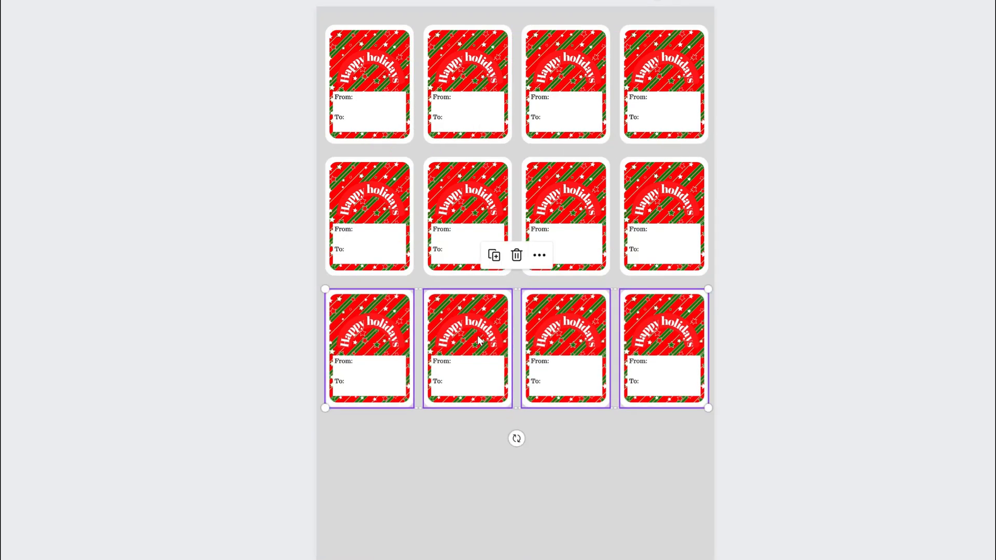
pyautogui.hotkey('ctrl', 'd')
pyautogui.hotkey('ctrl', 'a')
pyautogui.moveTo(460, 100)
pyautogui.mouseDown()
pyautogui.moveTo(454, 127)
pyautogui.moveTo(456, 99)
pyautogui.mouseUp()
pyautogui.click(866, 151)
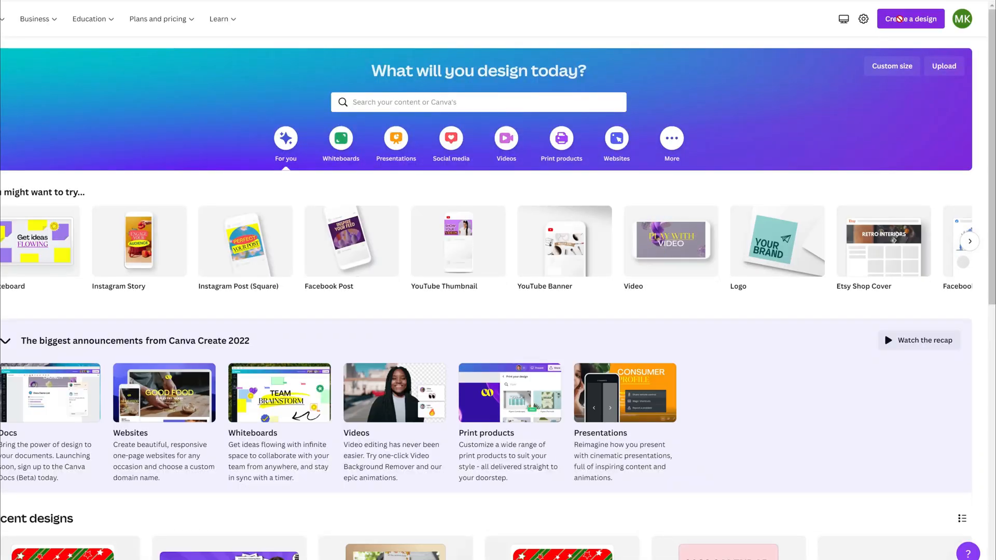
# - Create a new design from the A4 Document preset (210 × 297 mm)
pyautogui.click(900, 19)
pyautogui.write('a4')
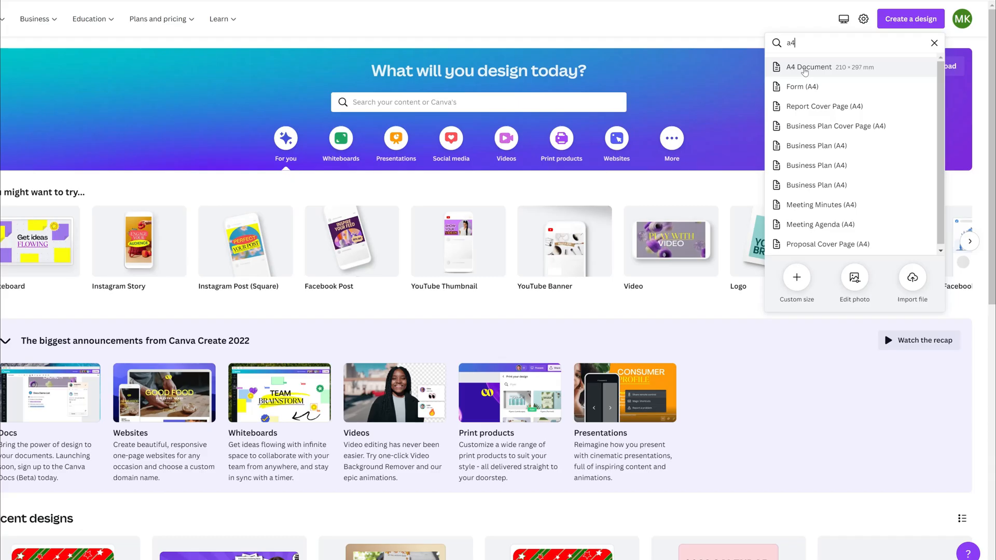
pyautogui.click(804, 72)
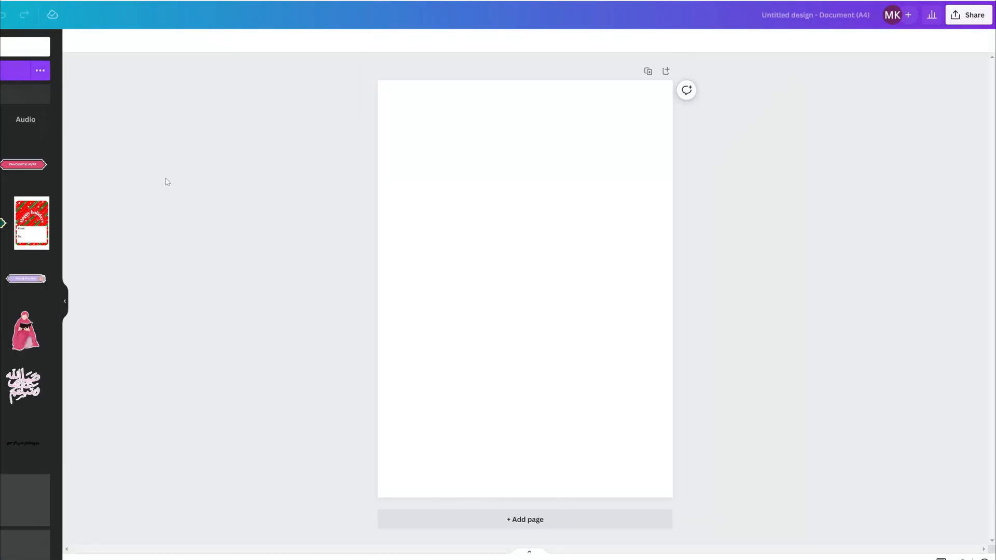
# - Place the uploaded "Happy holidays" label image on the A4 page and set the page background to light grey
pyautogui.moveTo(31, 223); pyautogui.dragTo(425, 159)
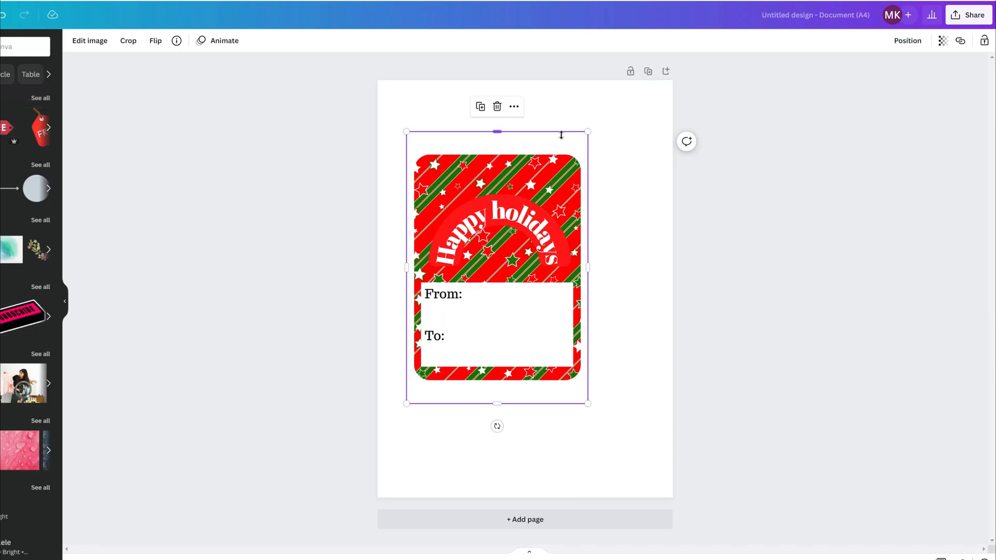
pyautogui.click(605, 103)
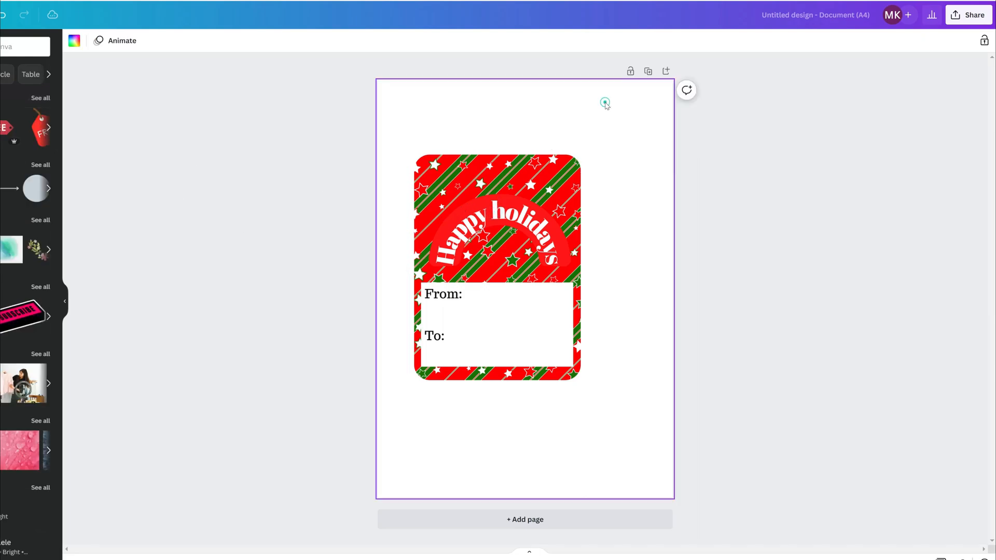
pyautogui.click(74, 41)
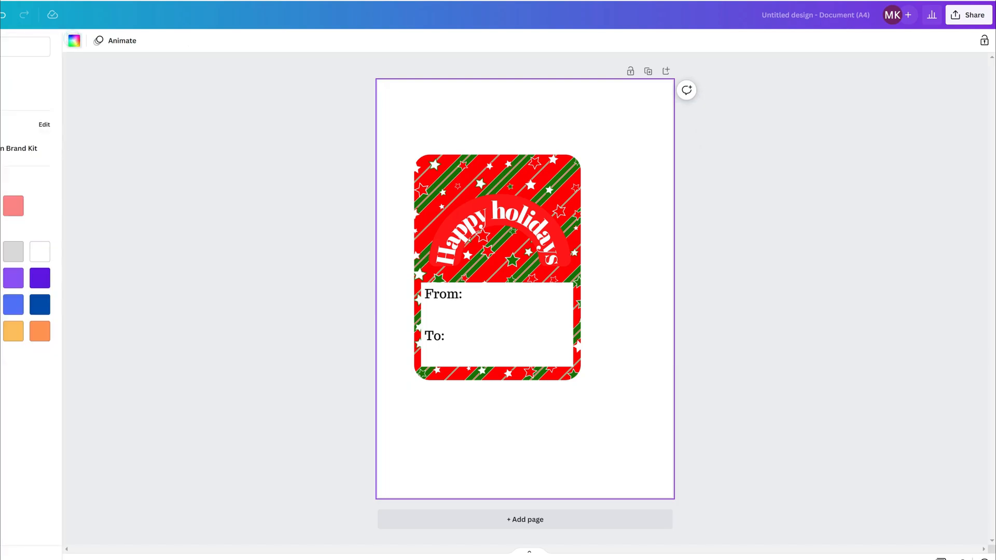
pyautogui.click(13, 252)
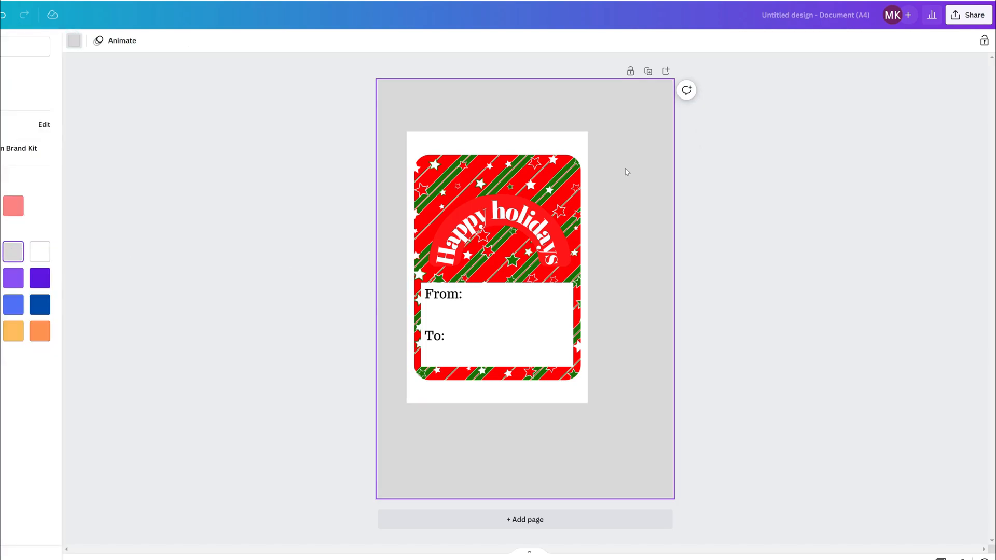
# - Add a portrait frame with rounded corners to the A4 page and drop the label image into it
pyautogui.click(539, 188)
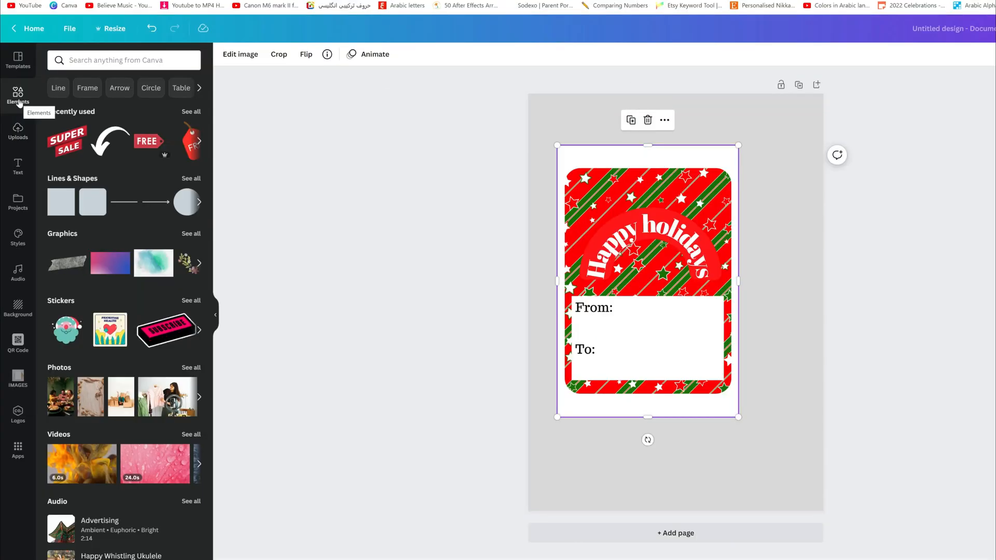
pyautogui.scroll(-7, 139, 439)
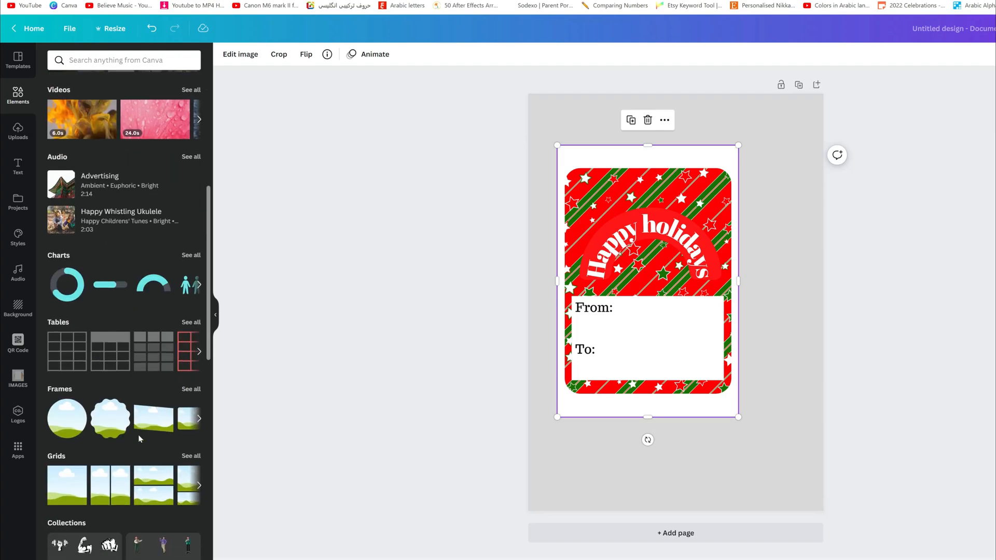
pyautogui.click(192, 390)
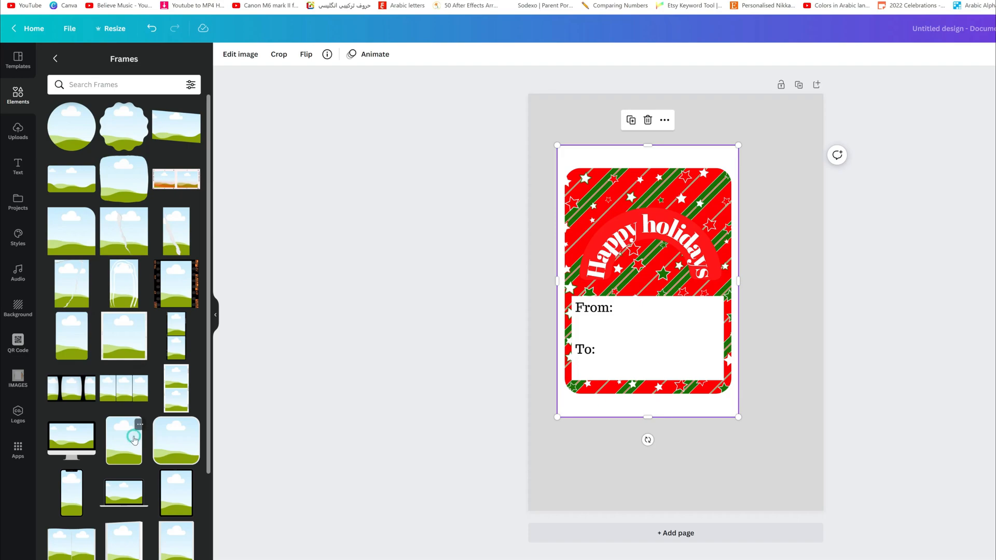
pyautogui.moveTo(134, 440); pyautogui.dragTo(701, 249)
pyautogui.moveTo(591, 213); pyautogui.dragTo(694, 266)
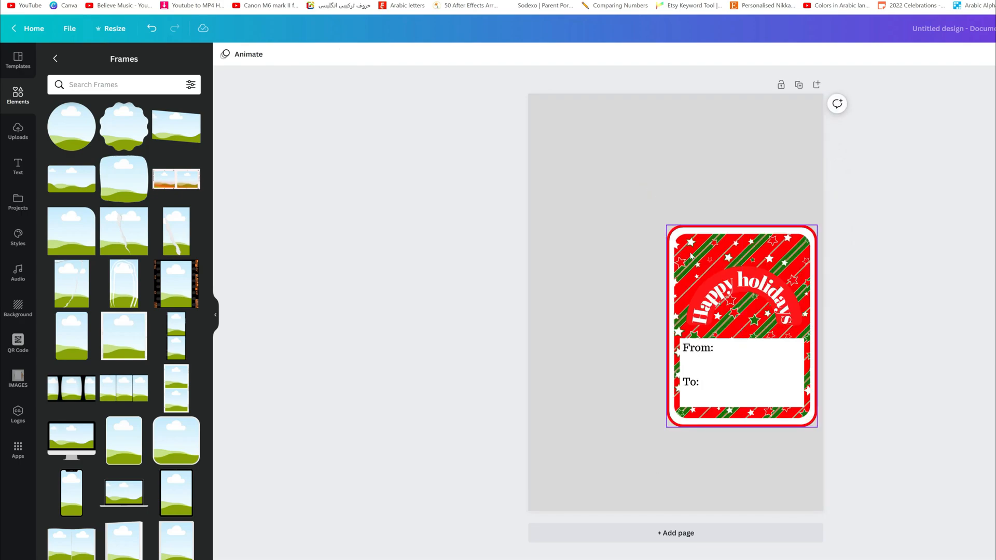
# - Move the framed label toward the upper left of the A4 page and change its red frame border to white
pyautogui.moveTo(708, 231); pyautogui.dragTo(611, 162)
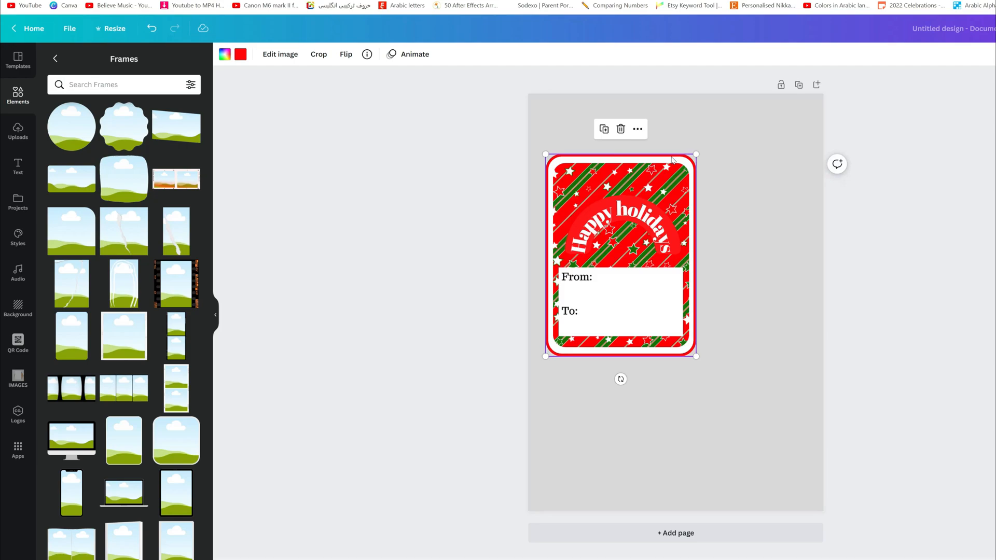
pyautogui.click(240, 55)
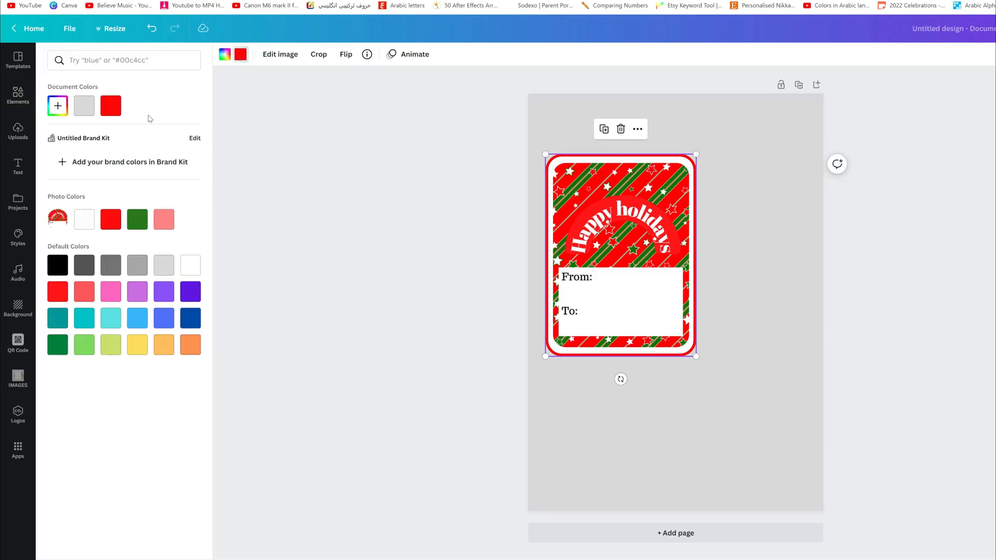
pyautogui.click(86, 220)
pyautogui.click(811, 234)
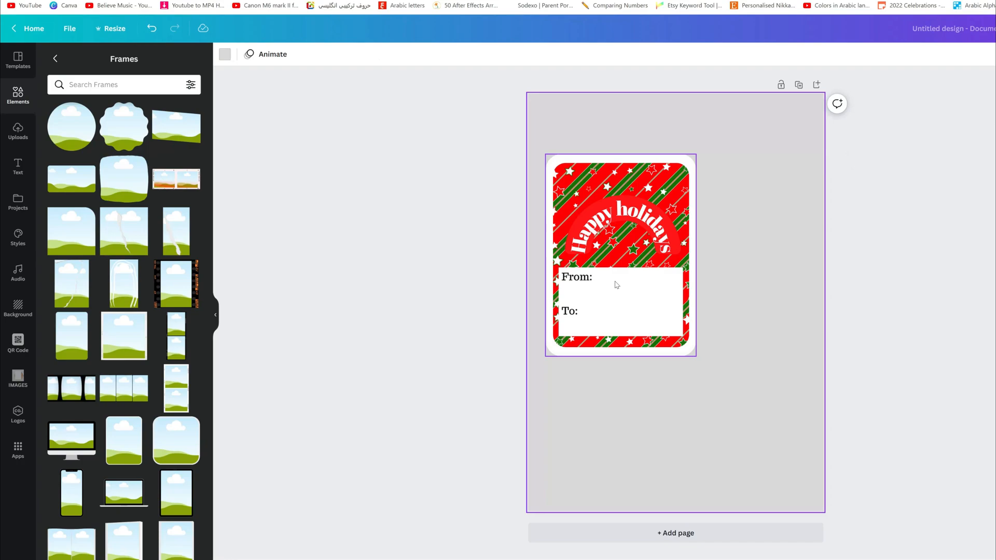
# - Shrink the framed label to about a quarter of the page width and place it in the page's upper-left corner
pyautogui.click(551, 161)
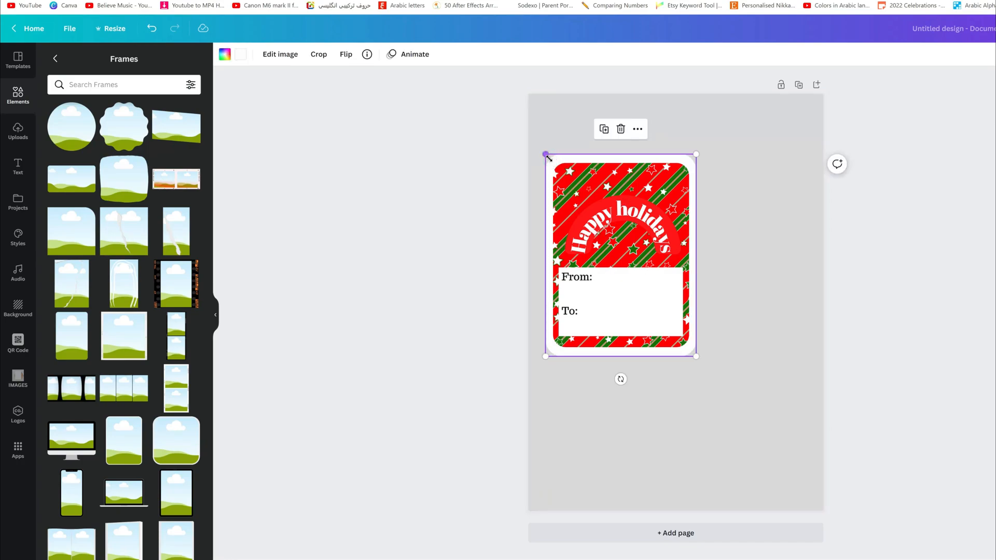
pyautogui.moveTo(698, 356); pyautogui.dragTo(611, 245)
pyautogui.moveTo(571, 200); pyautogui.dragTo(567, 151)
pyautogui.click(588, 162)
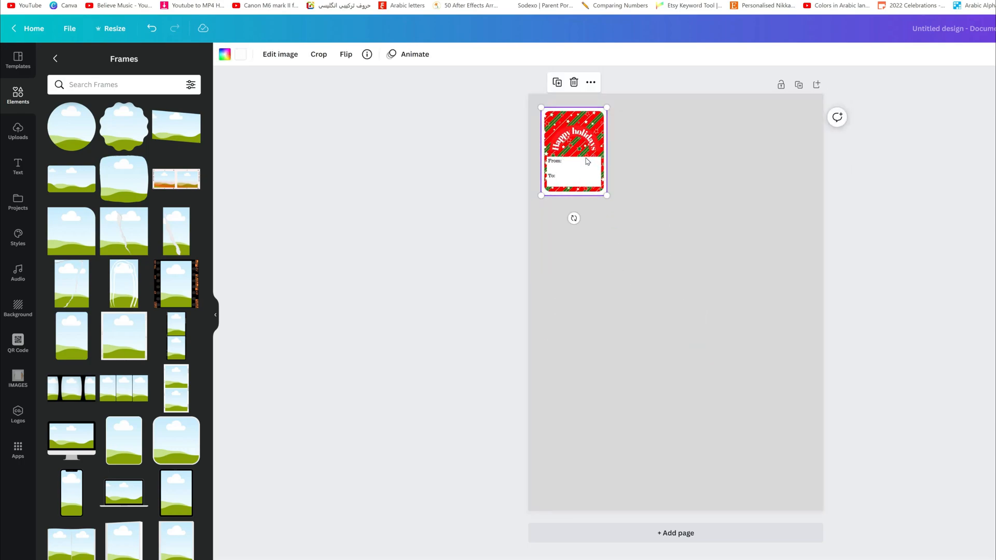
# - Duplicate the small framed label into an evenly spaced row of four across the top of the A4 page
pyautogui.hotkey('ctrl', 'd')
pyautogui.hotkey('ctrl', 'a')
pyautogui.hotkey('ctrl', 'd')
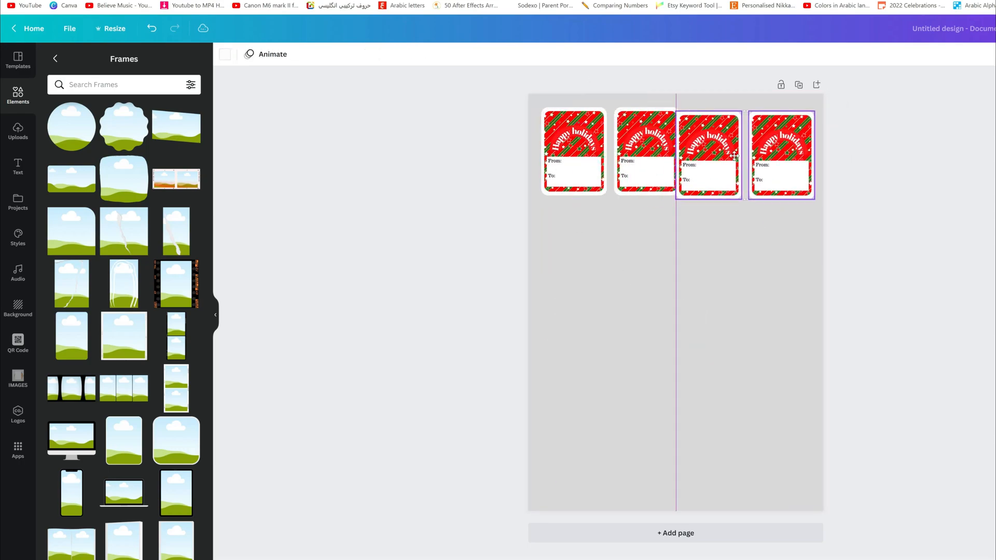
pyautogui.click(836, 102)
pyautogui.moveTo(835, 102); pyautogui.dragTo(721, 153)
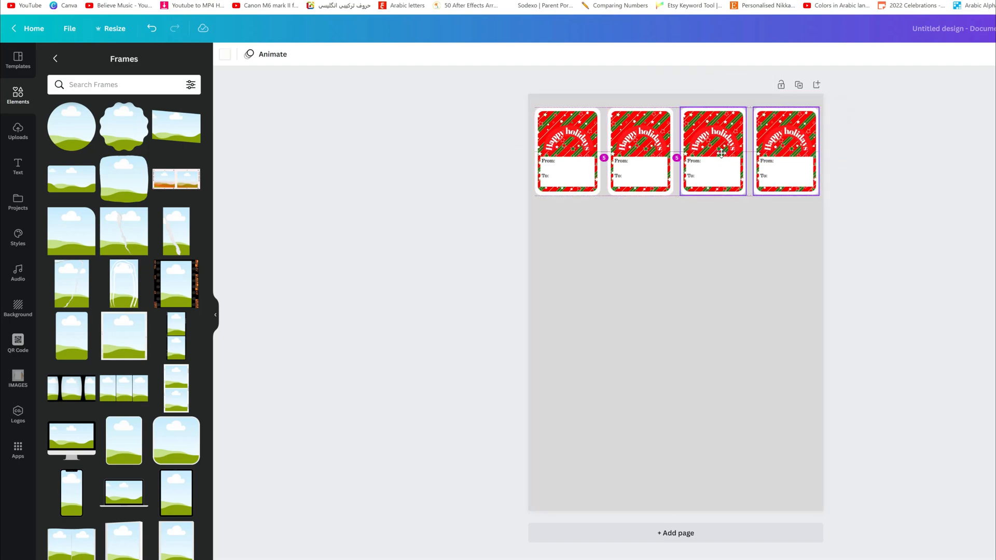
pyautogui.click(720, 238)
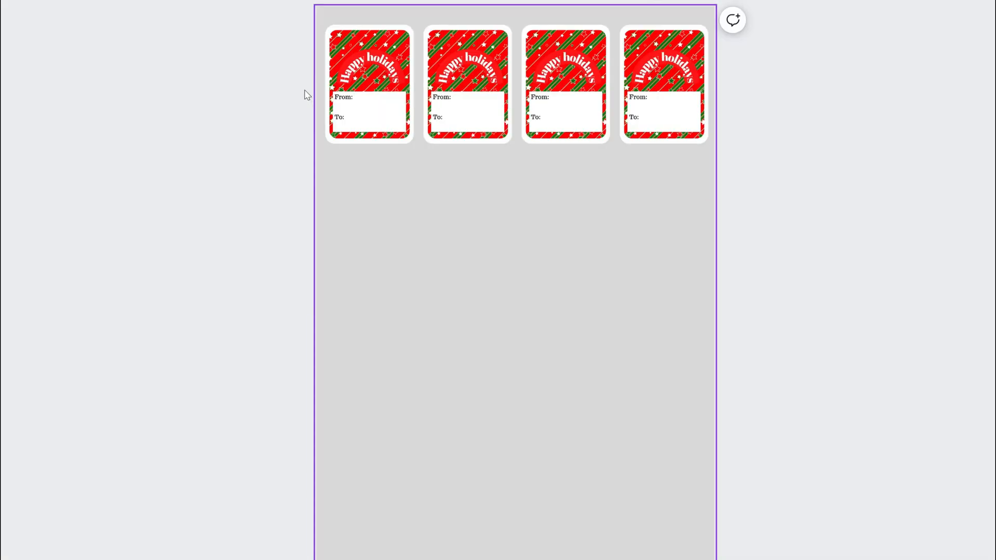
# - Duplicate the row of four framed labels three times down the page, making four evenly spaced rows
pyautogui.hotkey('ctrl', 'a')
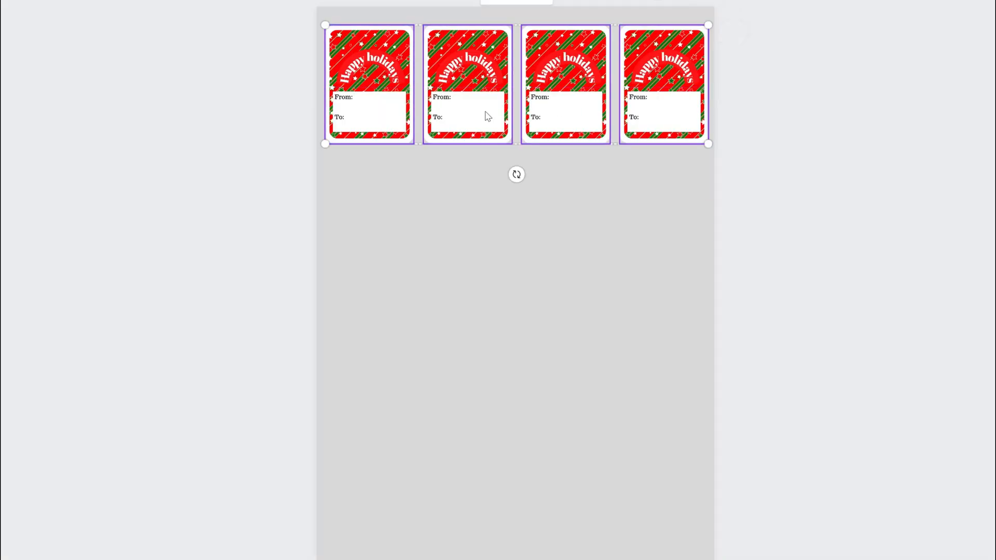
pyautogui.hotkey('ctrl', 'd')
pyautogui.hotkey('ctrl', 'd')
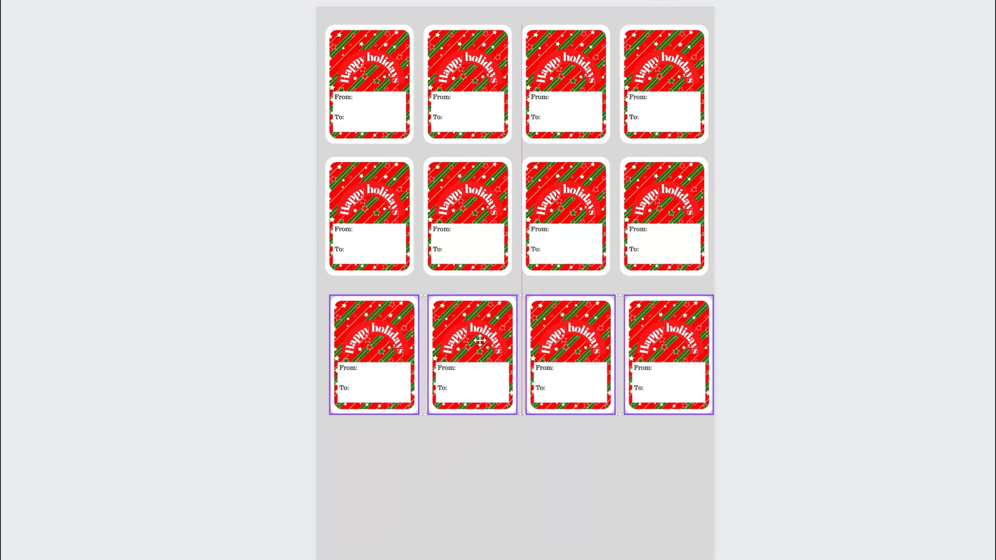
pyautogui.hotkey('ctrl', 'd')
pyautogui.moveTo(469, 118); pyautogui.dragTo(466, 507)
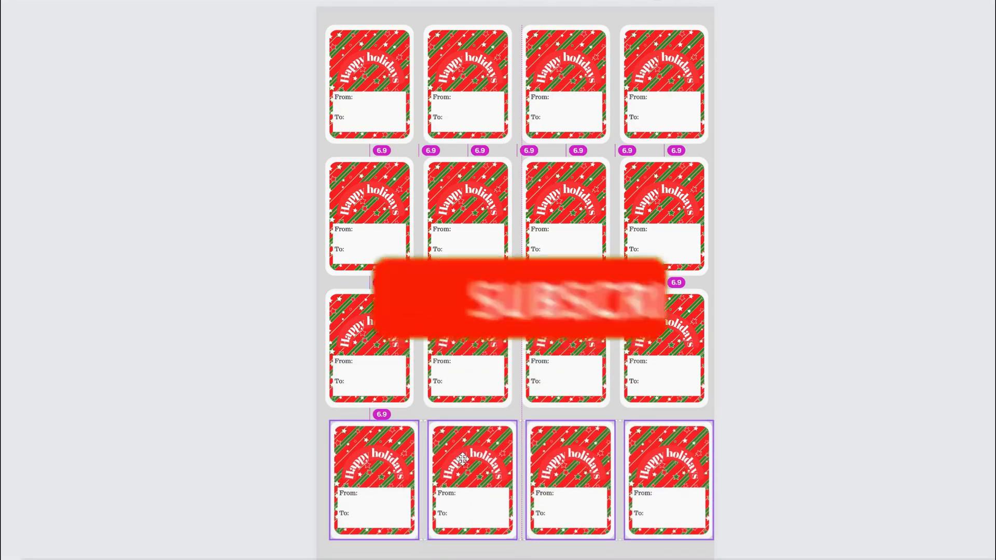
# - Select all sixteen framed labels and shift them together slightly down and left on the page
pyautogui.moveTo(780, 472); pyautogui.dragTo(252, 59)
pyautogui.moveTo(462, 98)
pyautogui.mouseDown()
pyautogui.moveTo(458, 127)
pyautogui.moveTo(456, 102)
pyautogui.mouseUp()
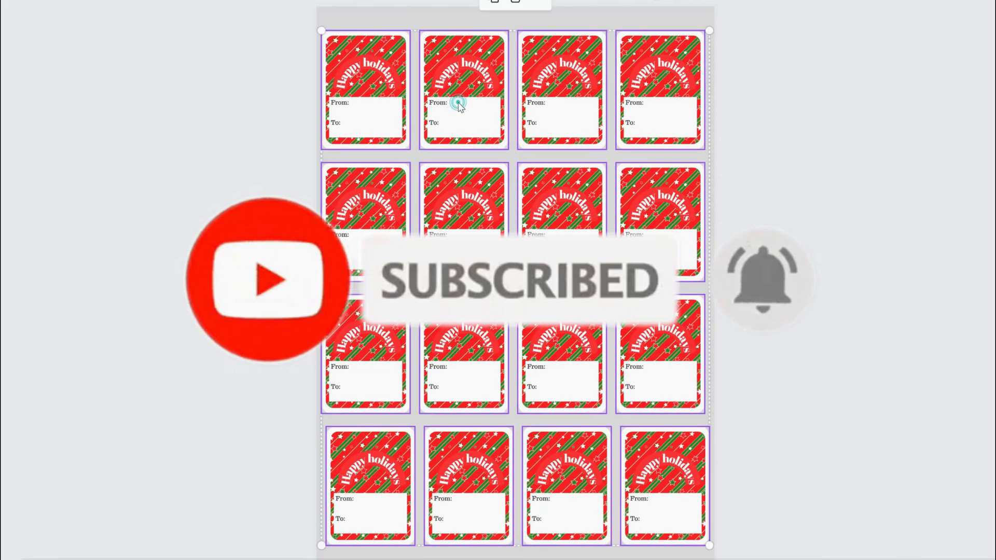
pyautogui.click(865, 152)
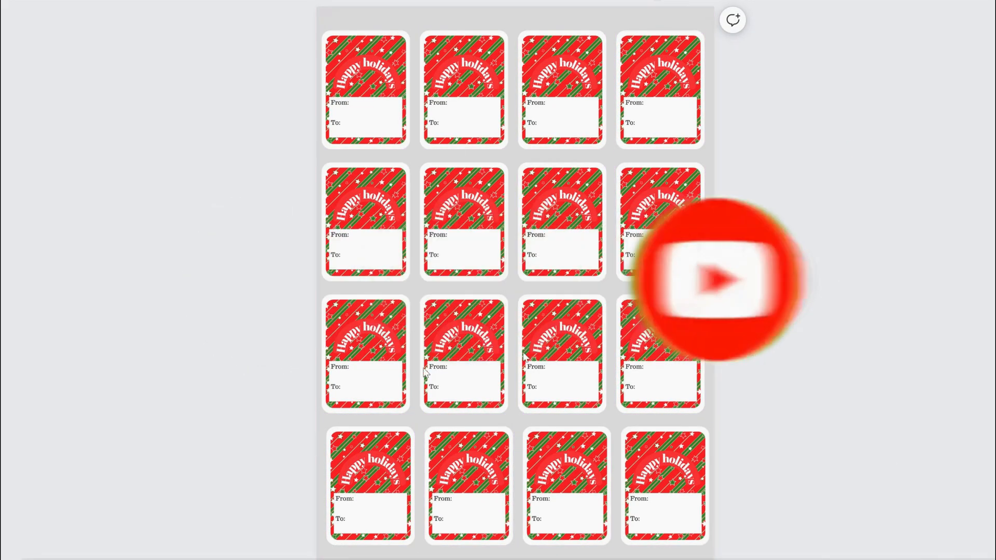